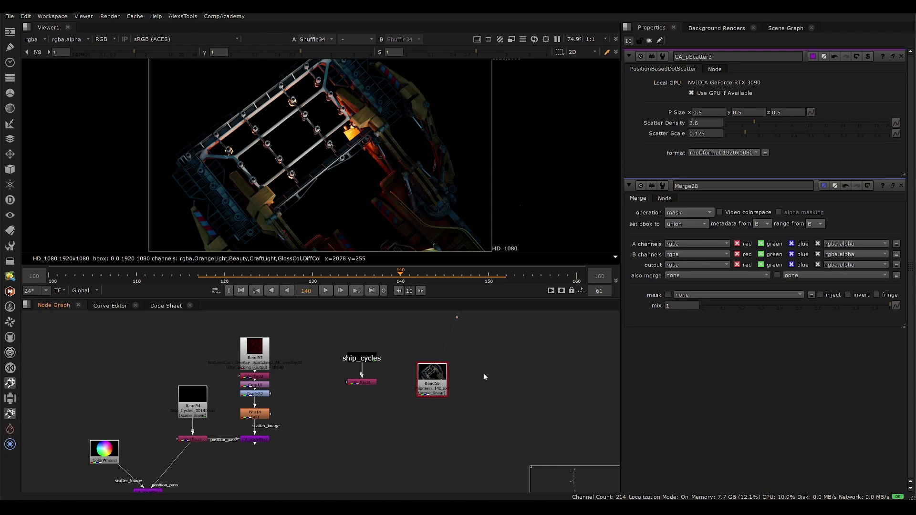
- Play back the ship render from Shuffle34, starting at frame 118, and stop at frame 140
drag(483, 374, 428, 414)
drag(394, 365, 304, 435)
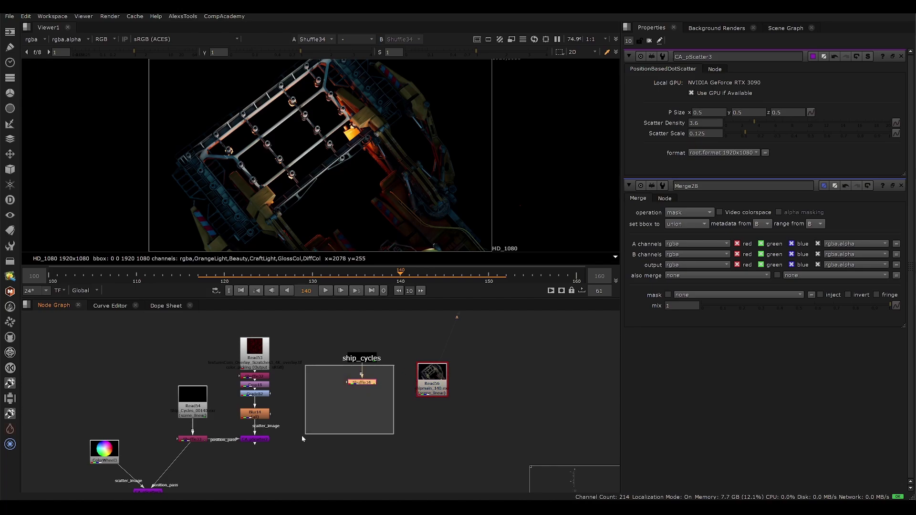
middle_drag(428, 398, 301, 395)
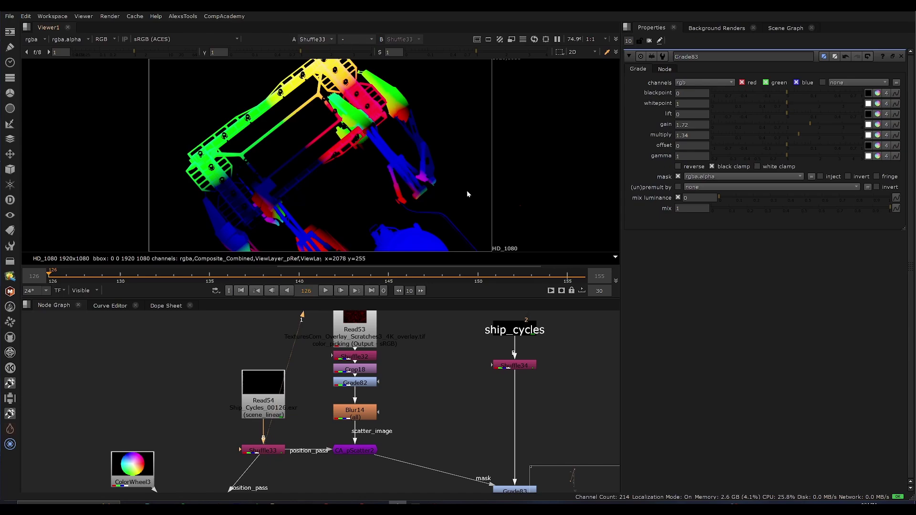
click(325, 290)
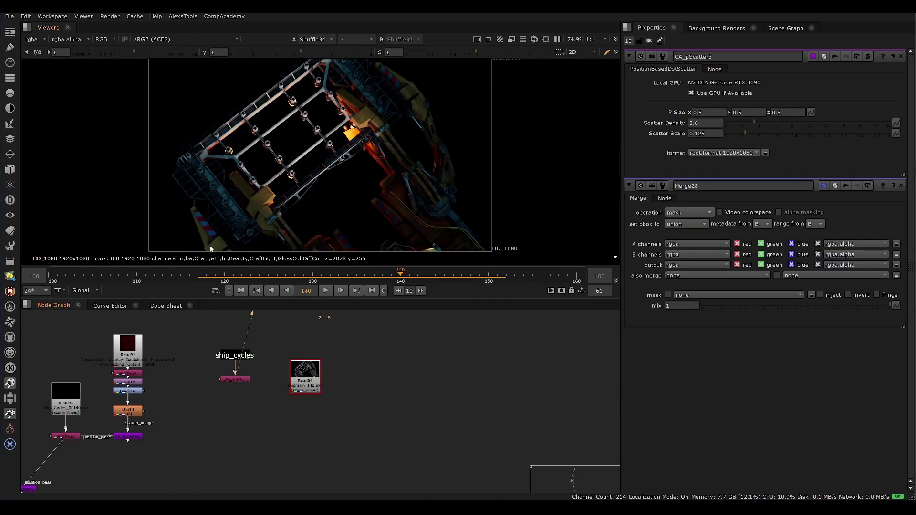
click(232, 275)
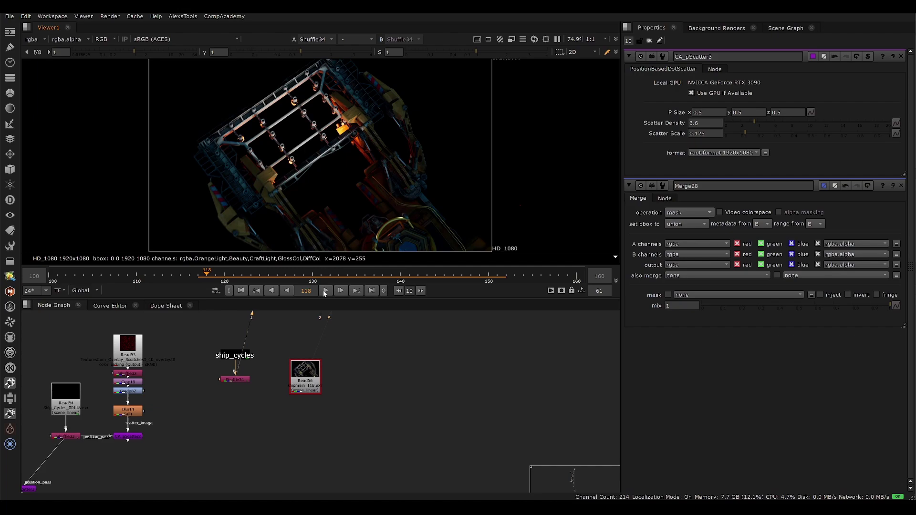
key(l)
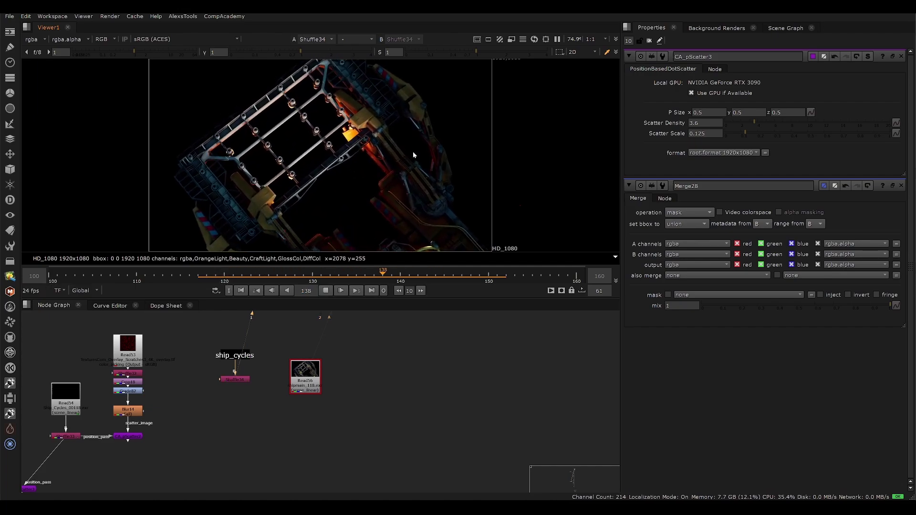
key(k)
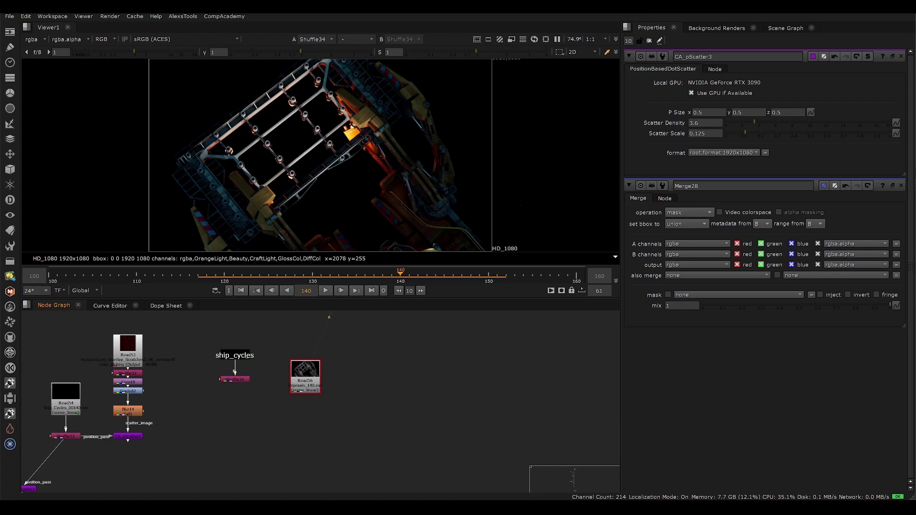
- Switch to the wip_seeders project in DaVinci Resolve, view the shot at 01:00:33:17, and return to the Nuke script
drag(915, 90, 814, 34)
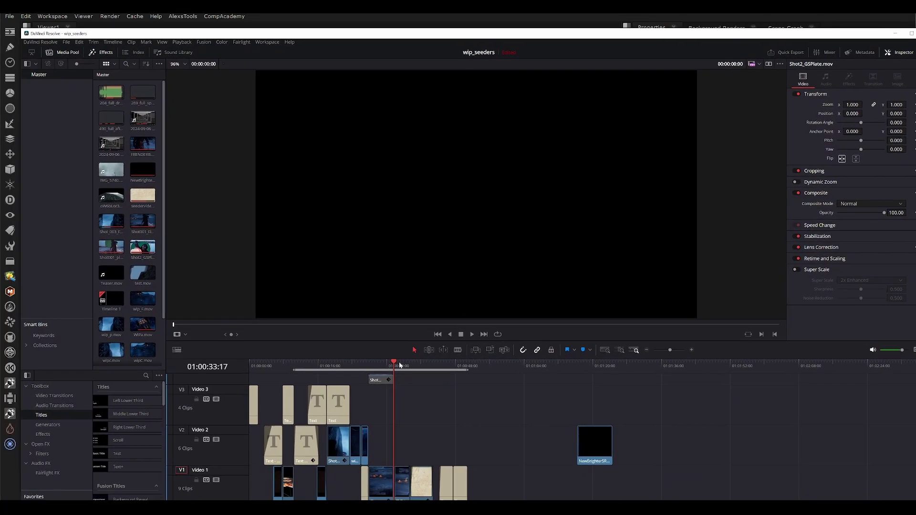
click(401, 366)
click(394, 366)
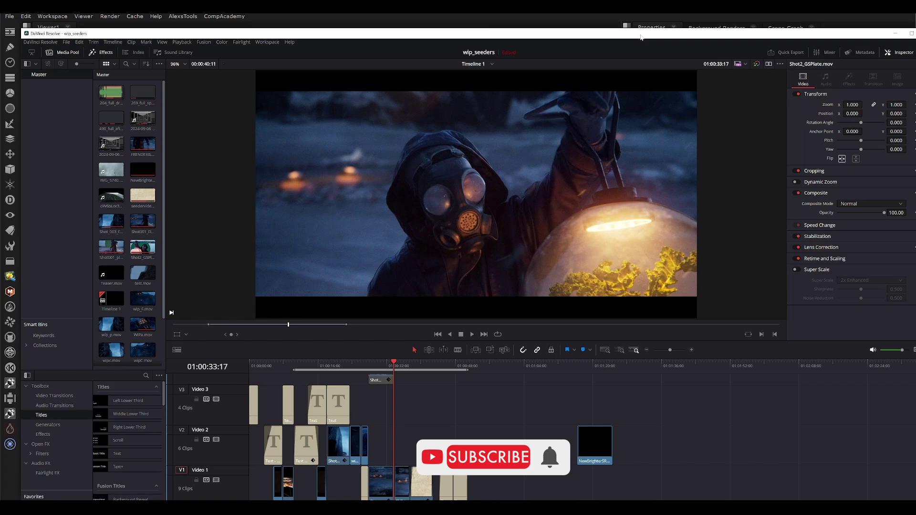
mouse_move(622, 38)
mouse_down()
mouse_move(915, 47)
mouse_move(915, 55)
mouse_up()
- Display the Read56 ship render in the viewer
mouse_move(398, 348)
mouse_down()
mouse_move(279, 415)
mouse_move(280, 424)
mouse_up()
key(2)
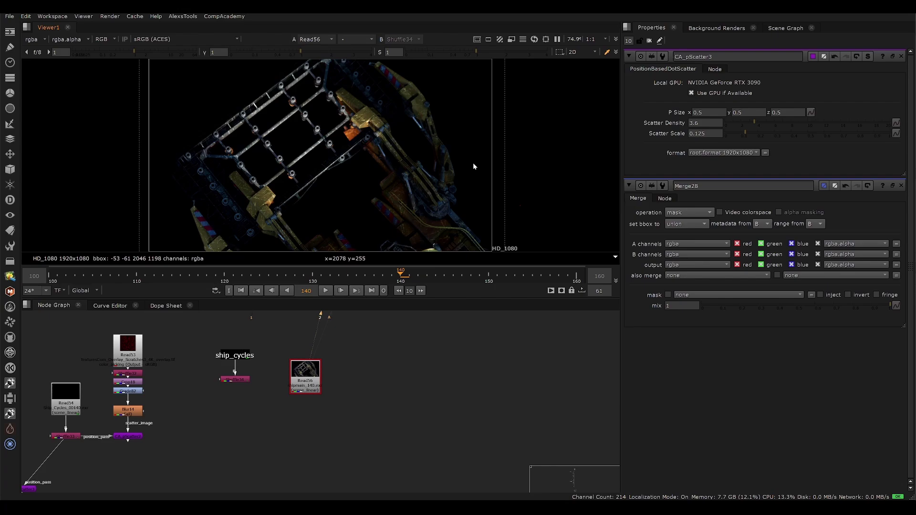
middle_drag(222, 382, 370, 396)
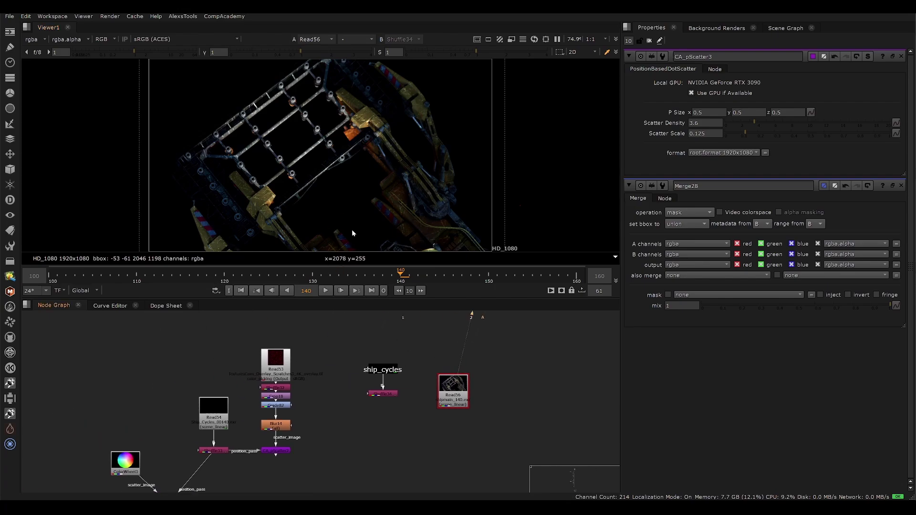
- Display the ship's position pass from the Shuffle33 node in the viewer
middle_drag(307, 400, 389, 337)
scroll(389, 337, up, 3)
click(270, 402)
key(1)
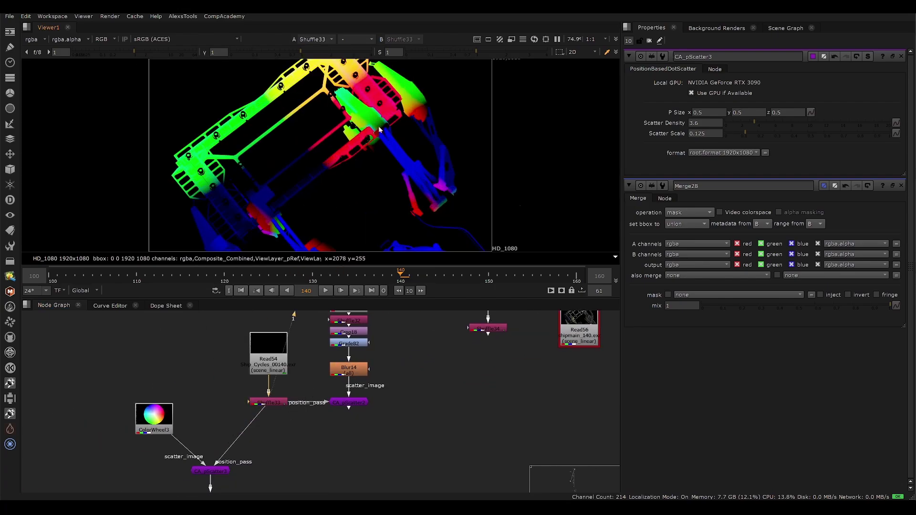
- Examine the connections into CA_pScatter2 and CA_pScatter3, and play the position pass from frame 124
scroll(355, 410, up, 6)
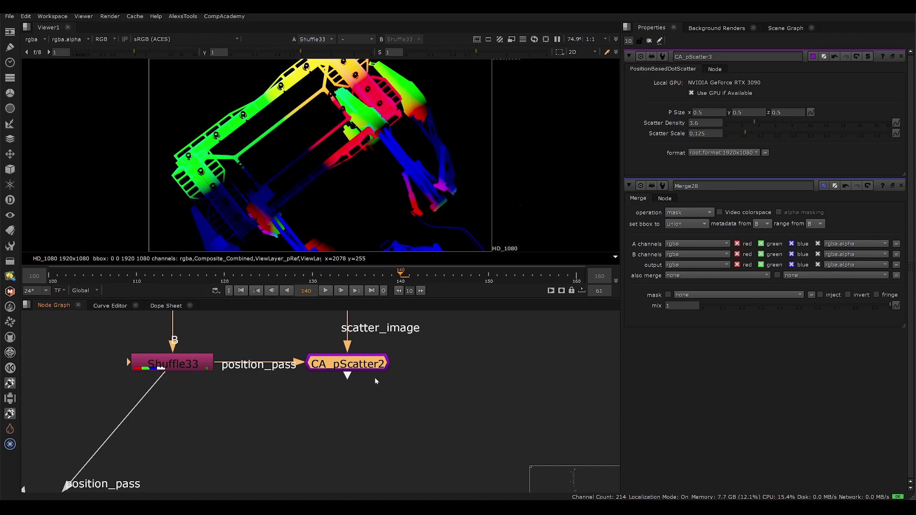
middle_drag(408, 371, 396, 449)
scroll(396, 384, down, 6)
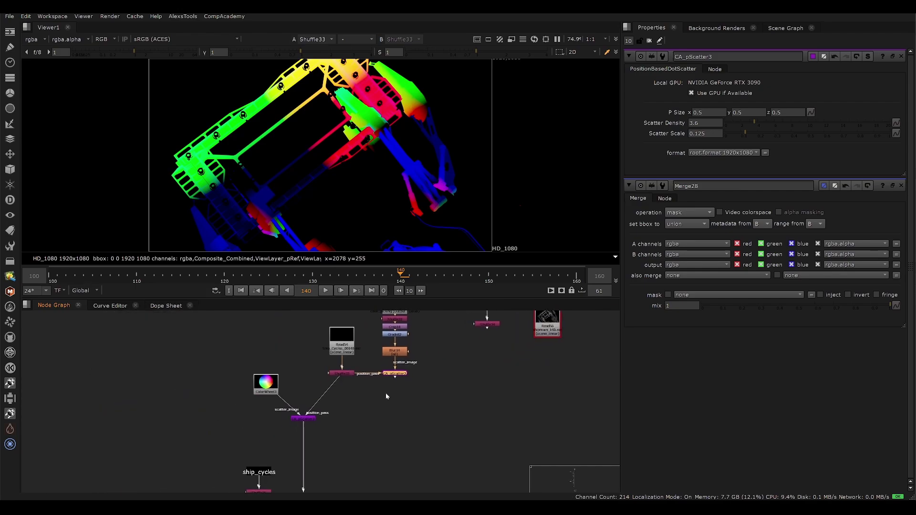
scroll(319, 402, up, 4)
middle_drag(255, 371, 272, 403)
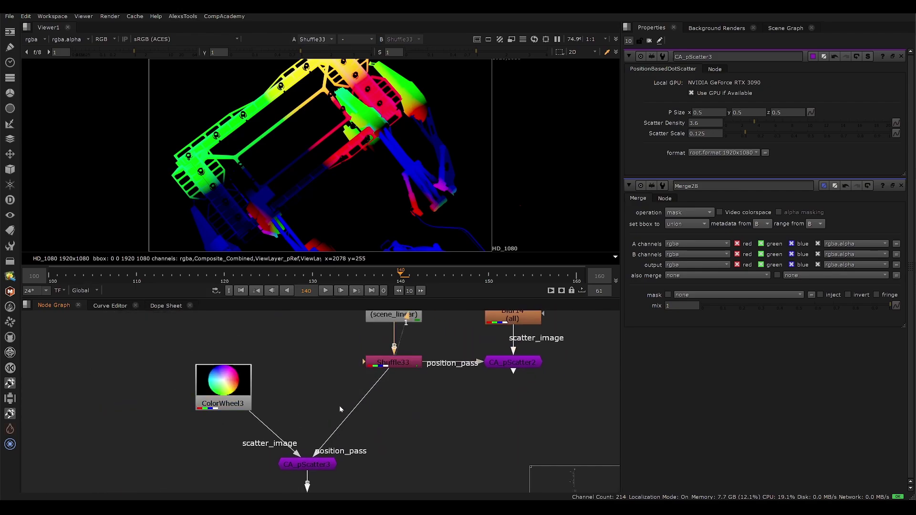
scroll(416, 347, down, 2)
click(263, 274)
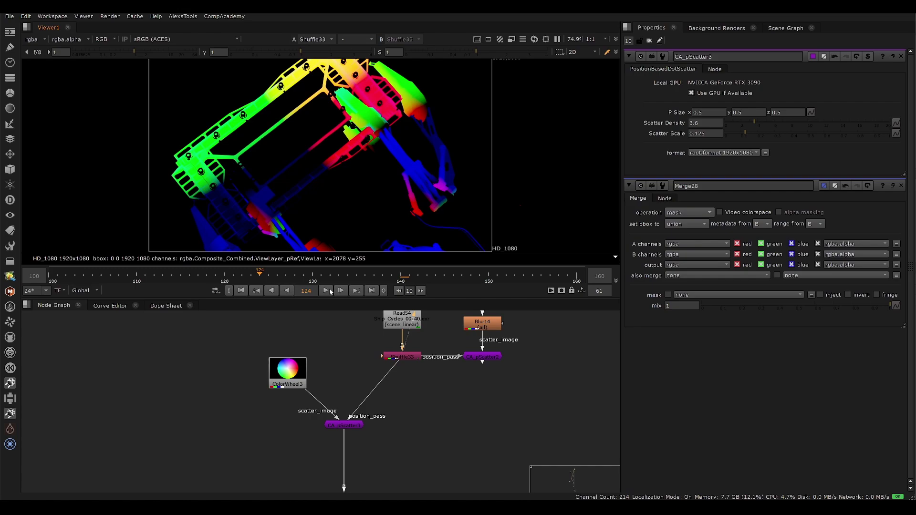
click(326, 291)
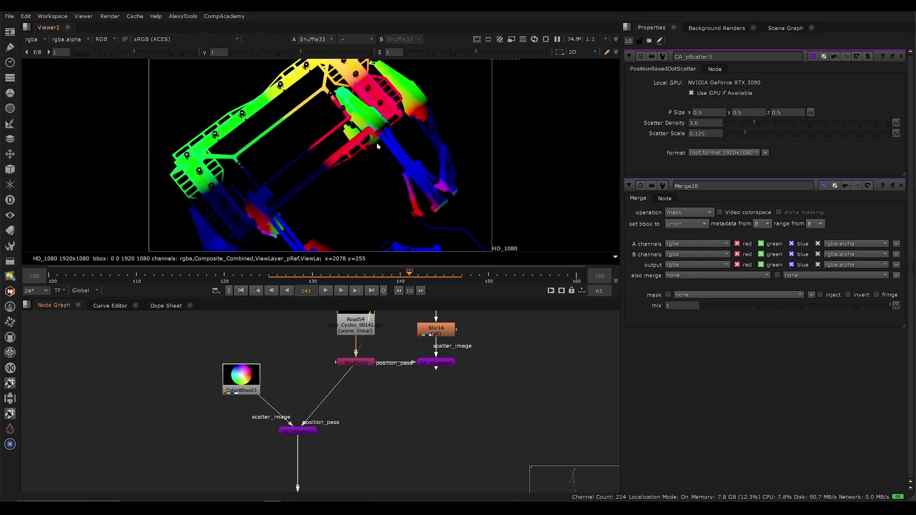
- Display the ColorWheel3 image that feeds the scatter_image input of CA_pScatter3
middle_drag(316, 413, 334, 438)
click(354, 414)
scroll(377, 392, up, 3)
click(205, 397)
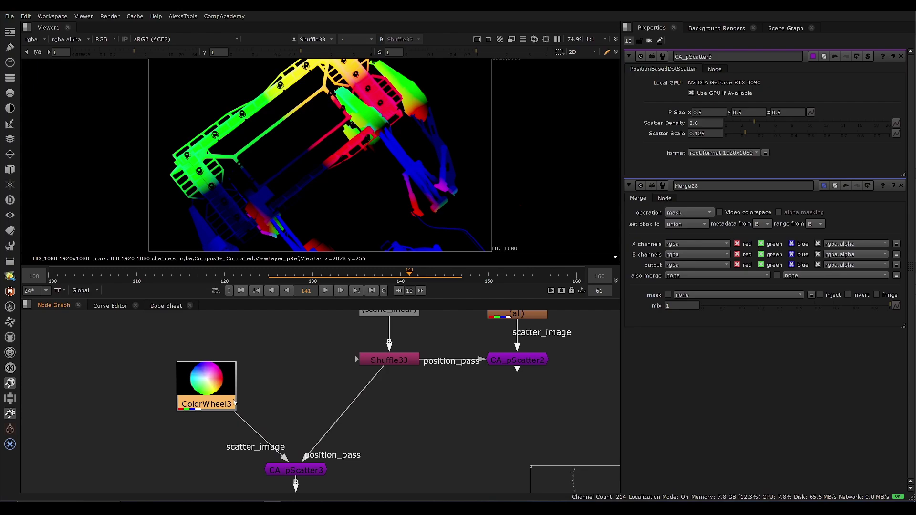
key(1)
key(f)
key(f)
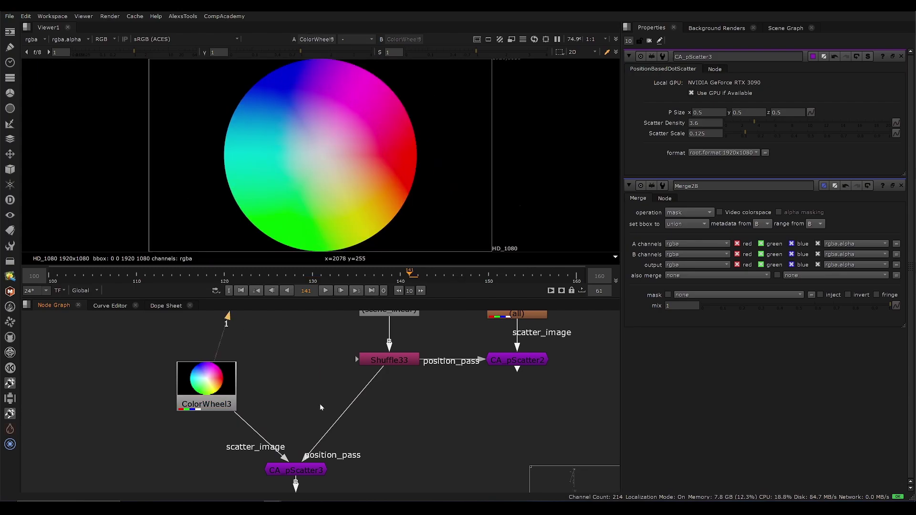
- Display the CA_pScatter3 output to see the color wheel scattered over the ship
middle_drag(321, 404, 357, 340)
drag(449, 385, 250, 435)
key(1)
click(365, 403)
click(359, 410)
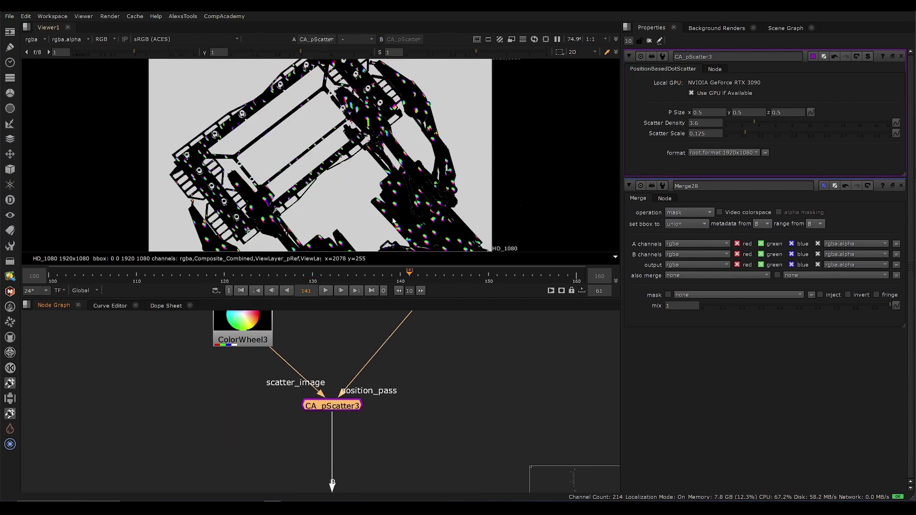
- Play the CA_pScatter3 result and scrub to frame 134 to examine up close how the dots follow the ship's surface
key(d)
key(d)
click(279, 283)
click(326, 291)
scroll(437, 199, up, 5)
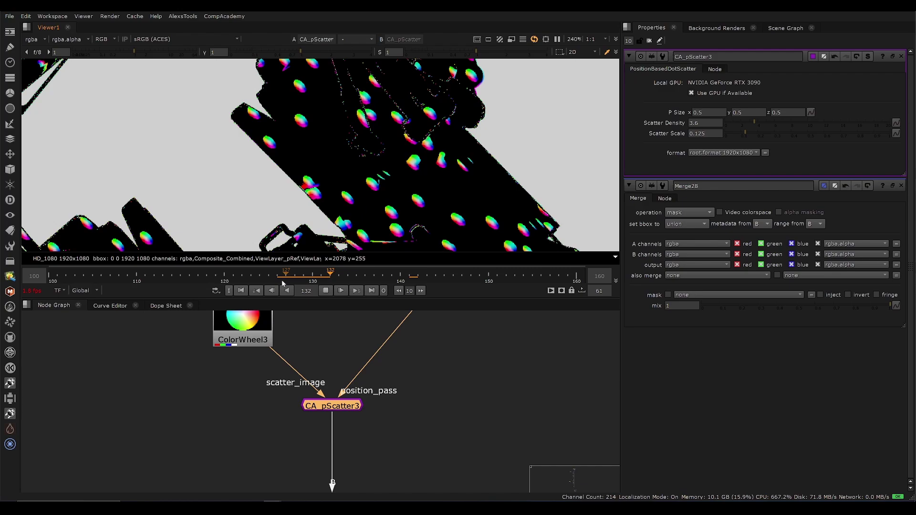
drag(305, 279, 348, 279)
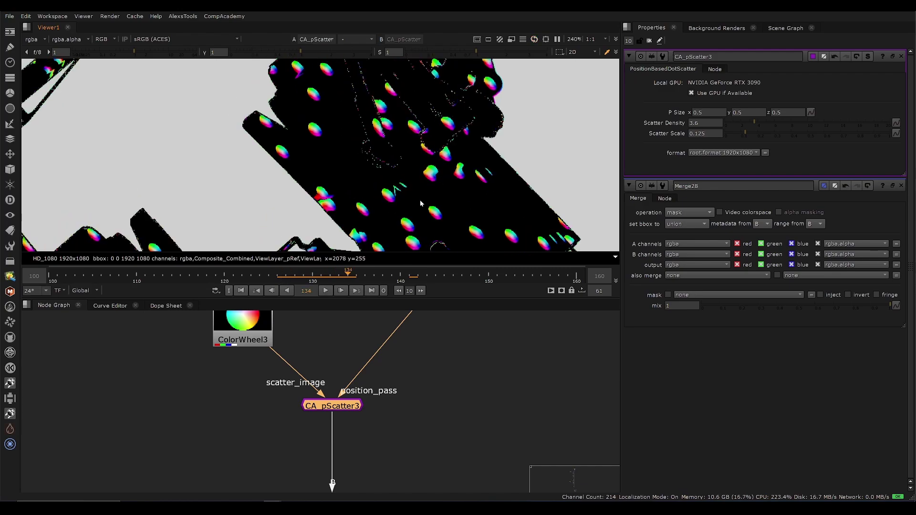
key(f)
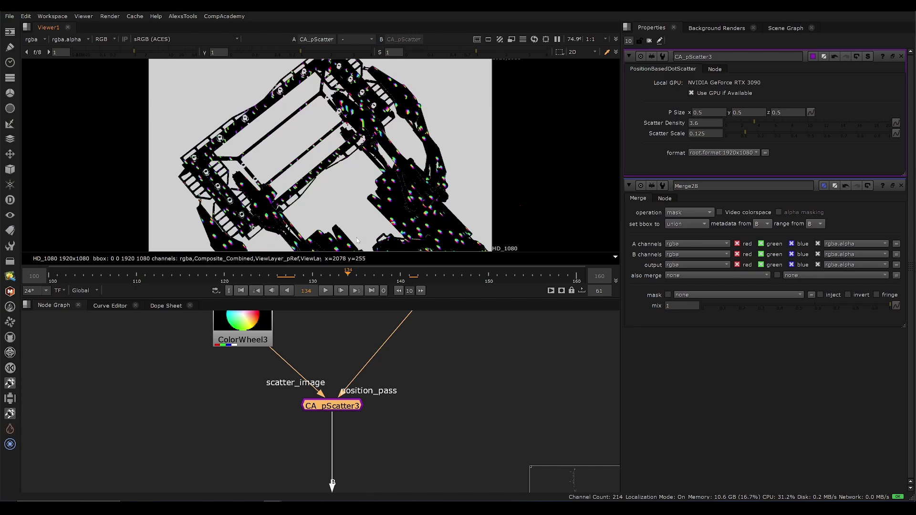
- Close the Merge28 properties, add an unconnected Noise node beside CA_pScatter3, and view its output
click(901, 186)
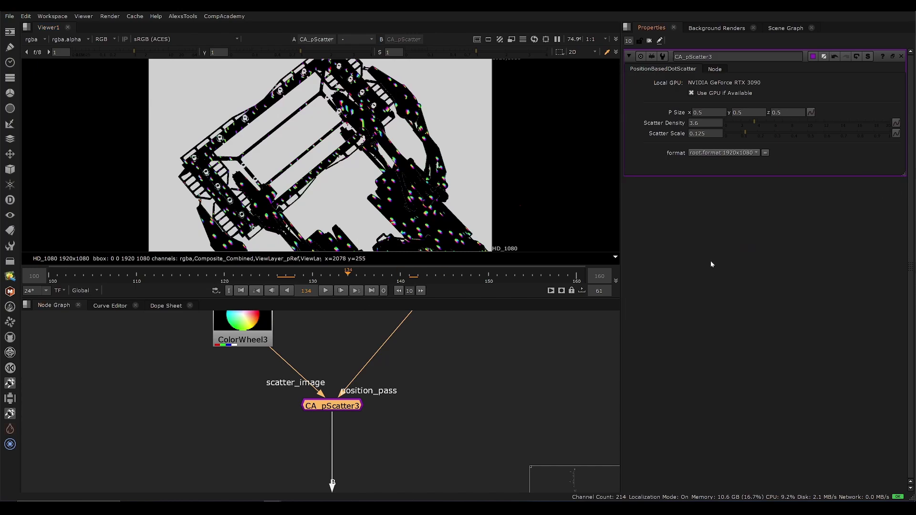
click(514, 386)
key(Tab)
text(noise)
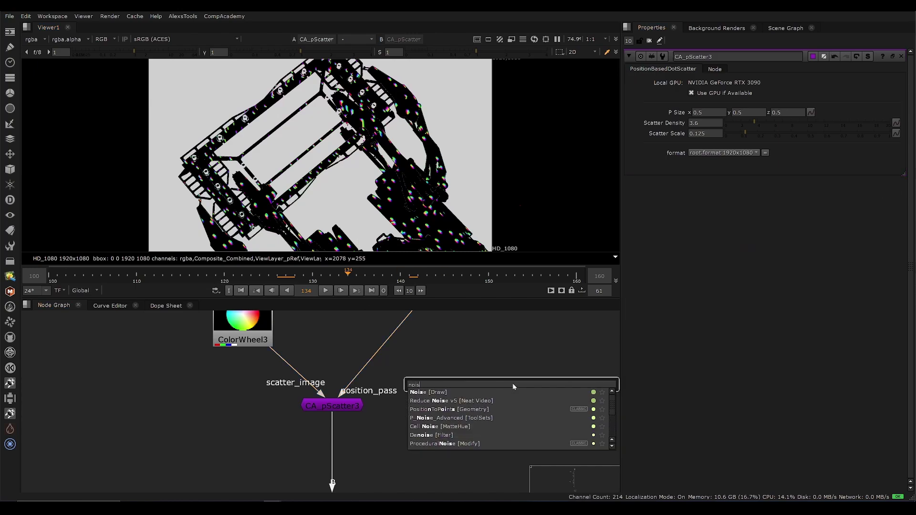
key(Return)
key(1)
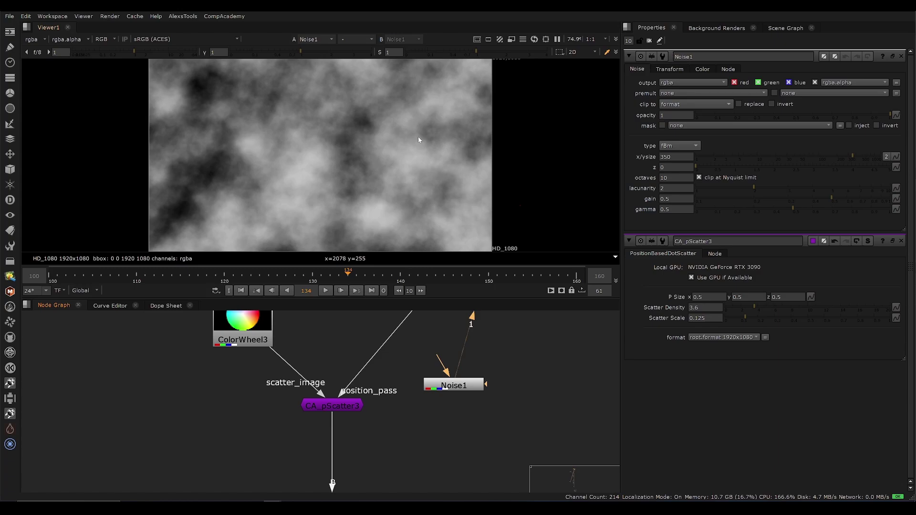
- Display CA_pScatter3 again and close the Noise1 properties so only the scatter node's properties stay open
click(333, 406)
key(1)
click(252, 431)
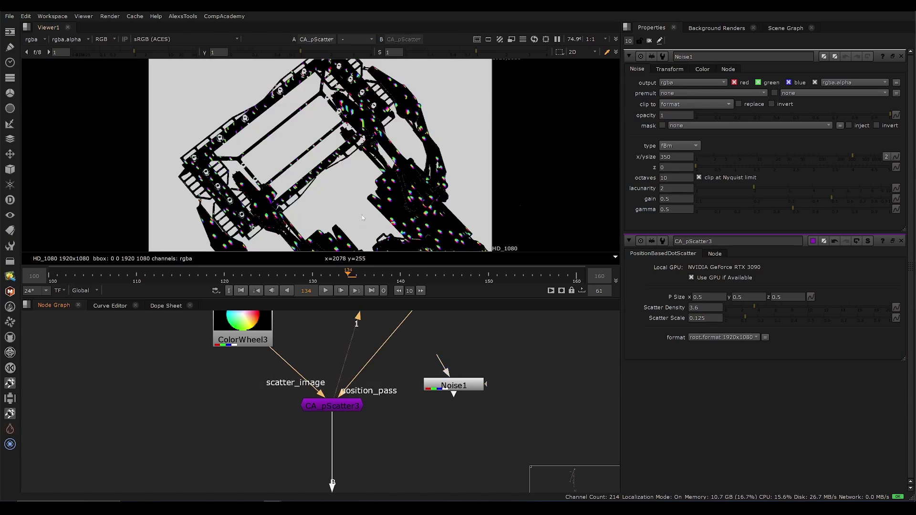
middle_drag(357, 325, 343, 348)
scroll(337, 370, down, 2)
middle_drag(398, 359, 349, 414)
scroll(349, 415, up, 2)
middle_drag(288, 475, 345, 420)
double_click(327, 434)
click(901, 185)
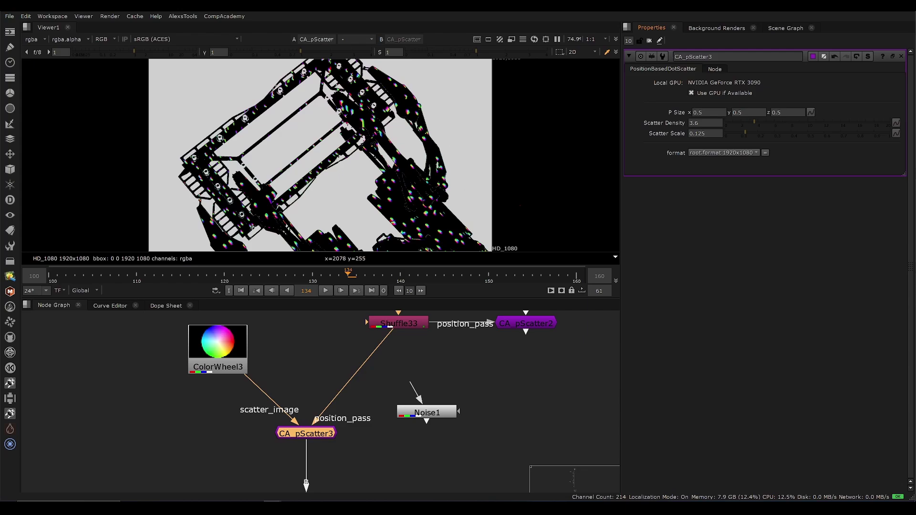
- Inspect the scattered dots closely and set CA_pScatter3's Scatter Density to 0.6
scroll(404, 190, up, 2)
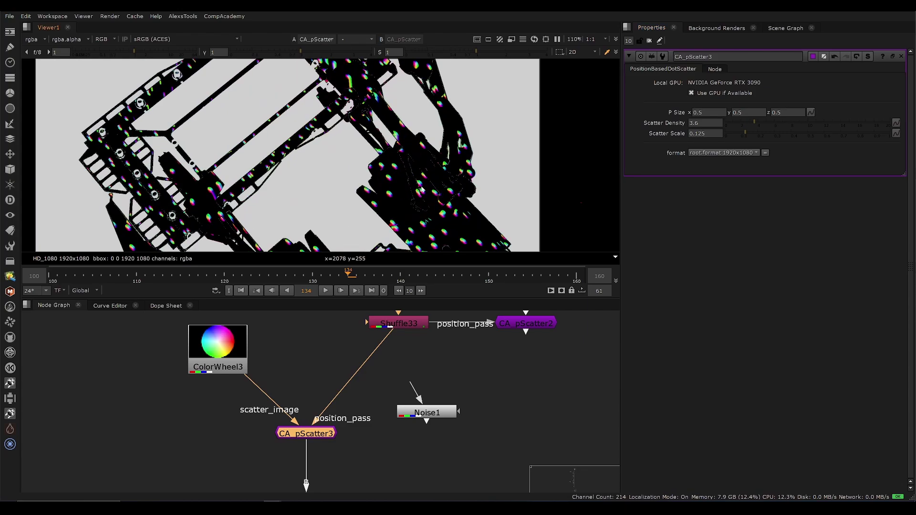
middle_drag(413, 186, 398, 163)
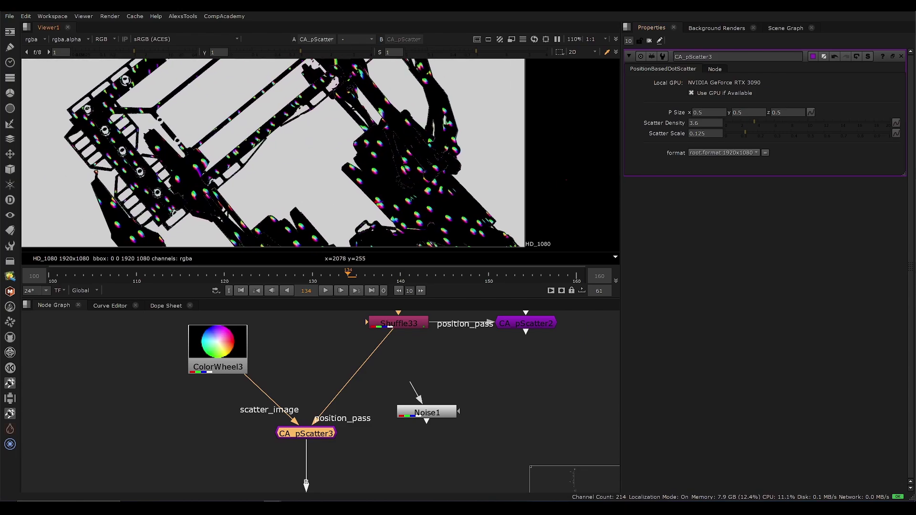
drag(707, 112, 561, 145)
scroll(420, 183, up, 4)
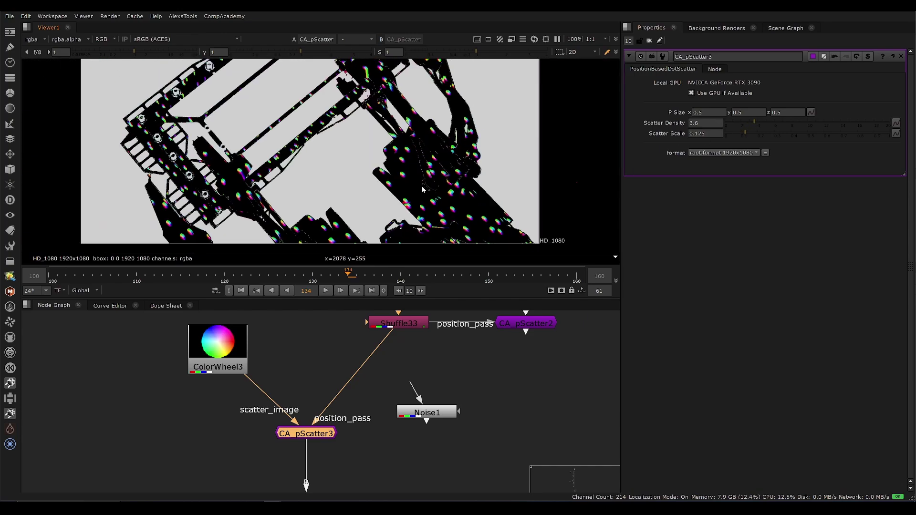
drag(749, 123, 729, 125)
scroll(451, 178, down, 2)
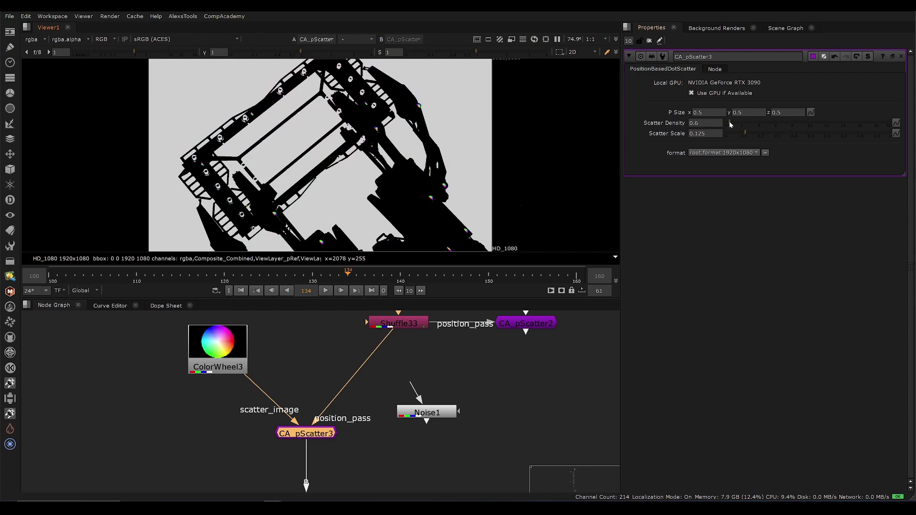
- Raise CA_pScatter3's Scatter Density to 4.2 and its Scatter Scale to 0.54, and inspect the overlapping pattern
drag(744, 123, 814, 133)
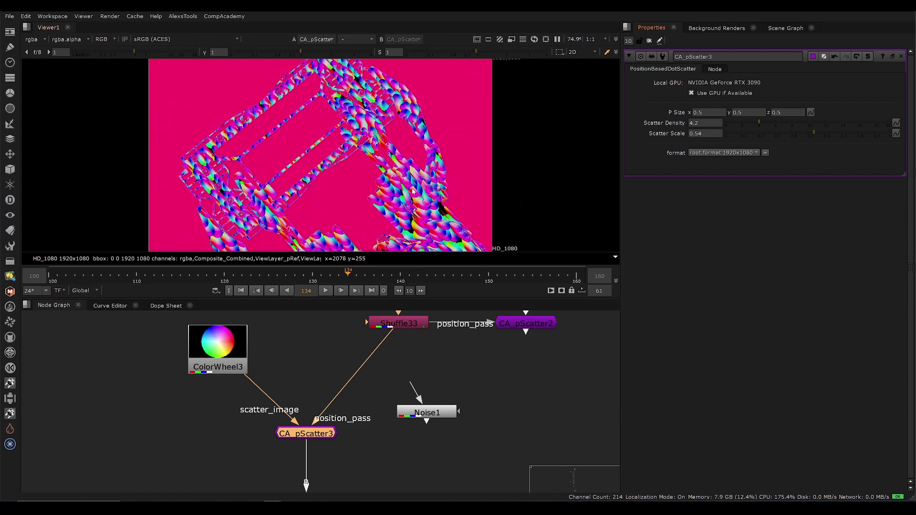
scroll(449, 190, up, 3)
key(f)
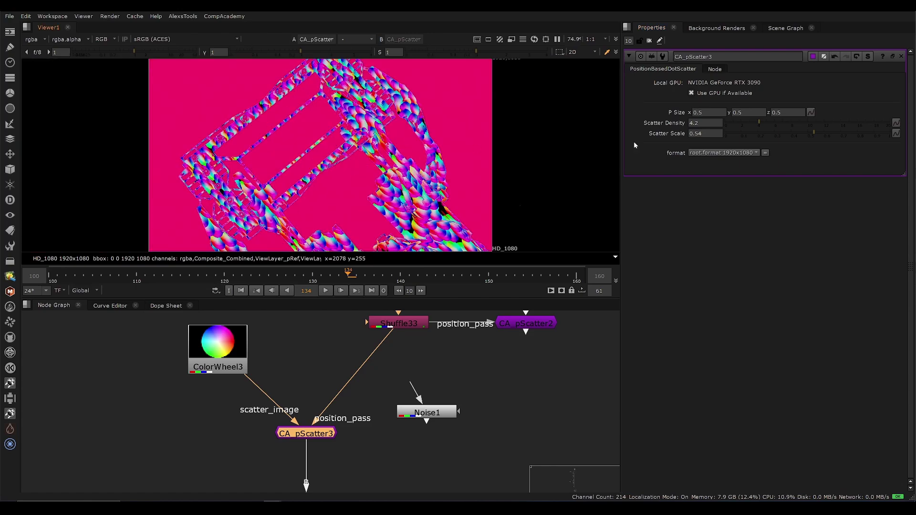
- Set CA_pScatter3's Scatter Scale to 0.16 and its Scatter Density to 4
click(750, 133)
drag(742, 124, 758, 123)
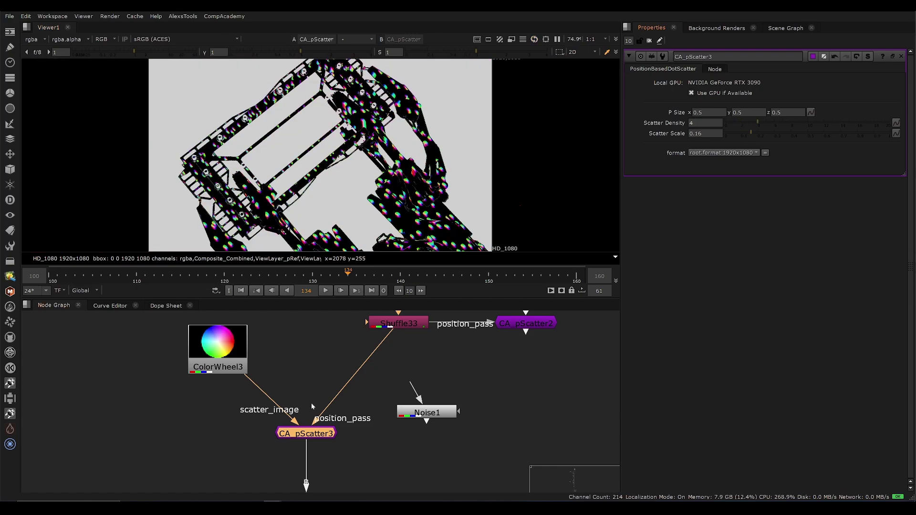
- Display the Merge28 output to see the scattered dots masked to the ship
scroll(312, 406, down, 3)
middle_drag(315, 418, 284, 441)
scroll(367, 385, up, 4)
scroll(377, 371, down, 4)
middle_drag(328, 490, 381, 384)
click(339, 432)
key(1)
click(375, 386)
- Display the Shuffle32 output and frame the whole scratches texture in the viewer
middle_drag(382, 327, 280, 493)
scroll(370, 415, up, 4)
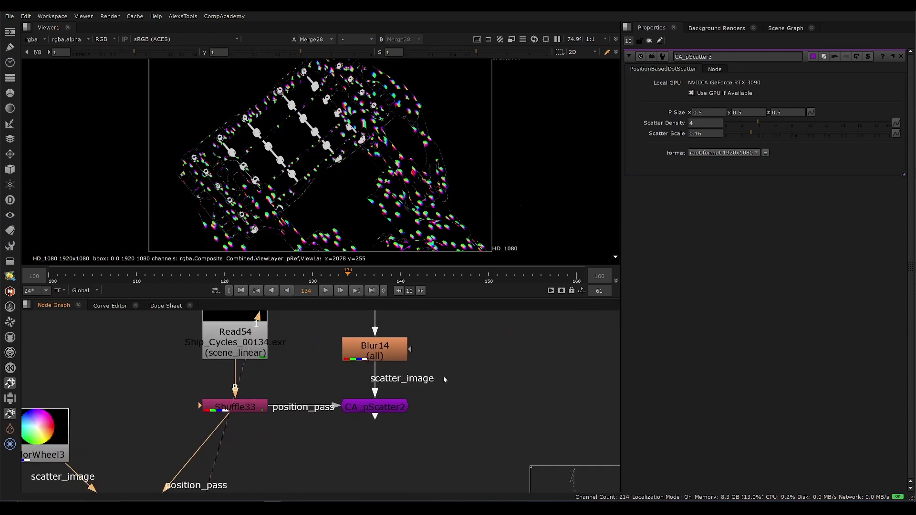
click(393, 407)
middle_drag(426, 314, 391, 458)
key(space)
click(357, 409)
key(space)
key(1)
click(394, 420)
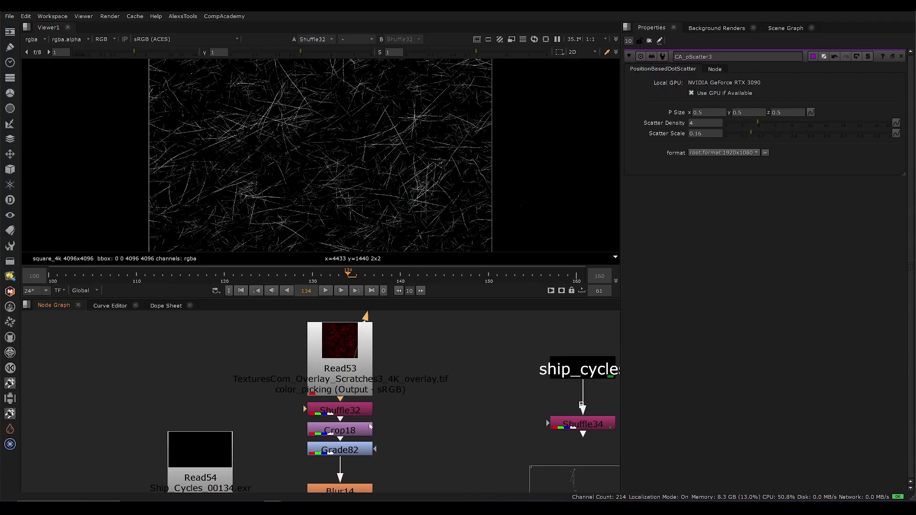
key(f)
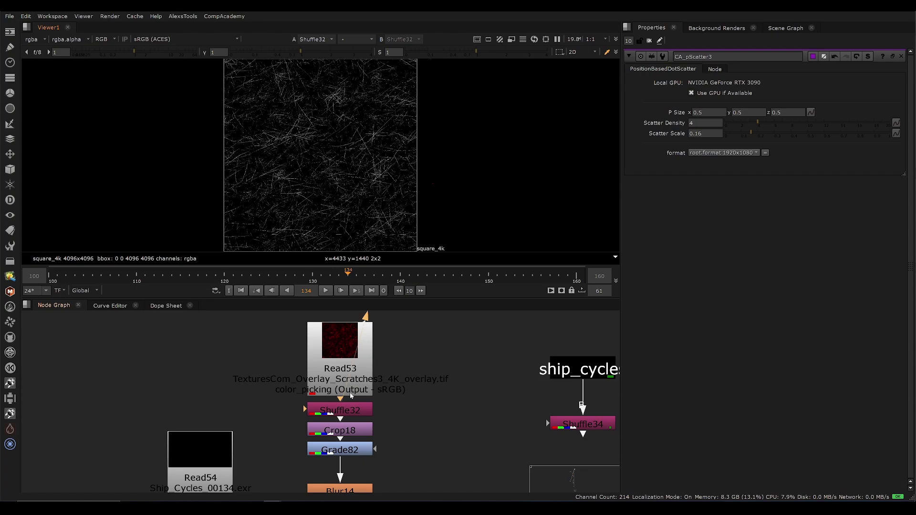
- Display the Grade82 output to examine the graded scratches that feed the scatter
middle_drag(387, 380, 437, 317)
click(399, 386)
key(1)
click(442, 394)
middle_drag(442, 394, 451, 317)
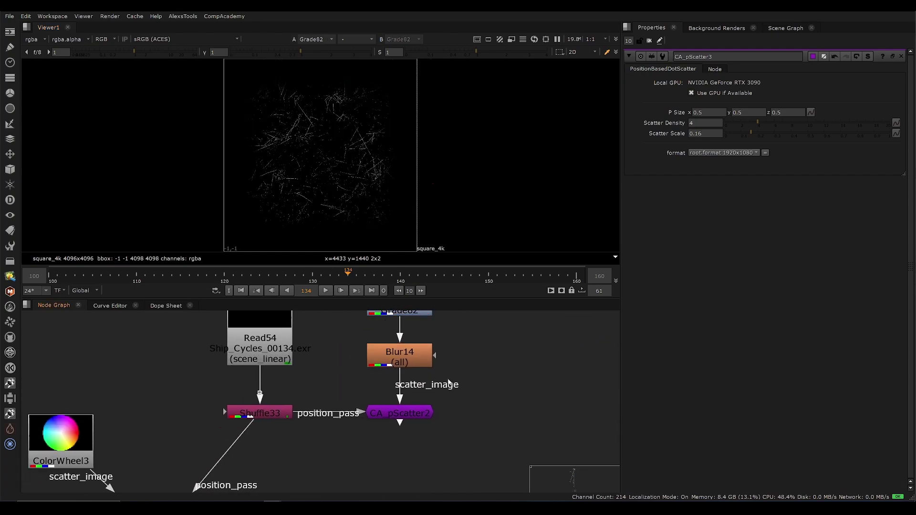
- Display the Crop18 output and open its settings to examine the edge softness
key(Up)
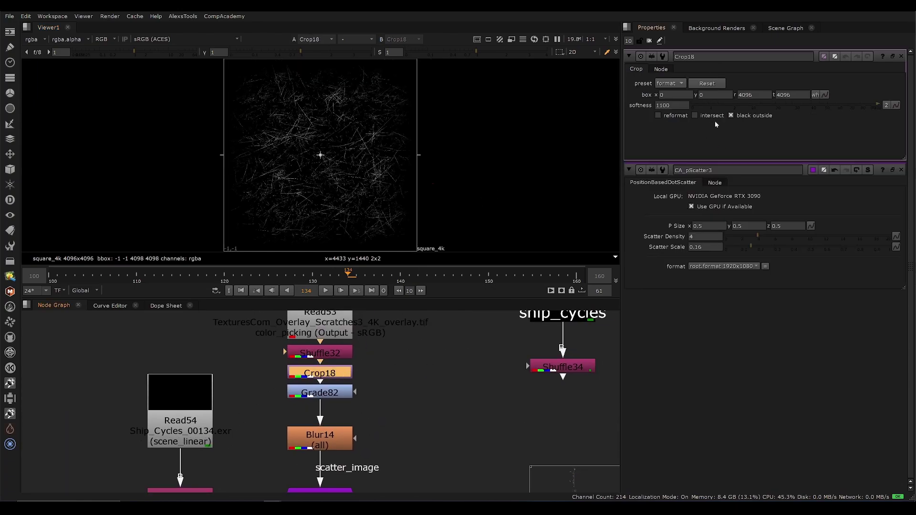
double_click(663, 106)
click(405, 361)
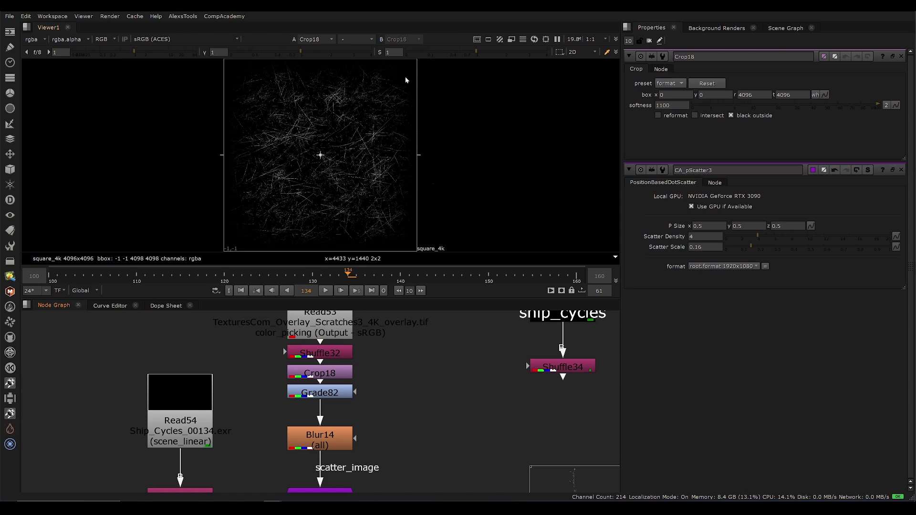
- Display the CA_pScatter2 output, close all open node properties, and inspect the scratches scattered over the ship
middle_drag(416, 448, 403, 360)
click(328, 412)
key(1)
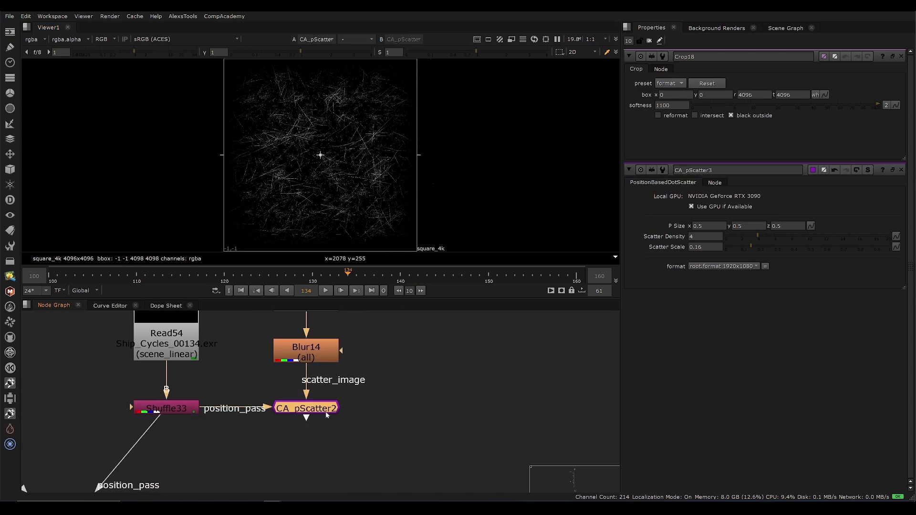
double_click(329, 411)
ctrl+click(901, 57)
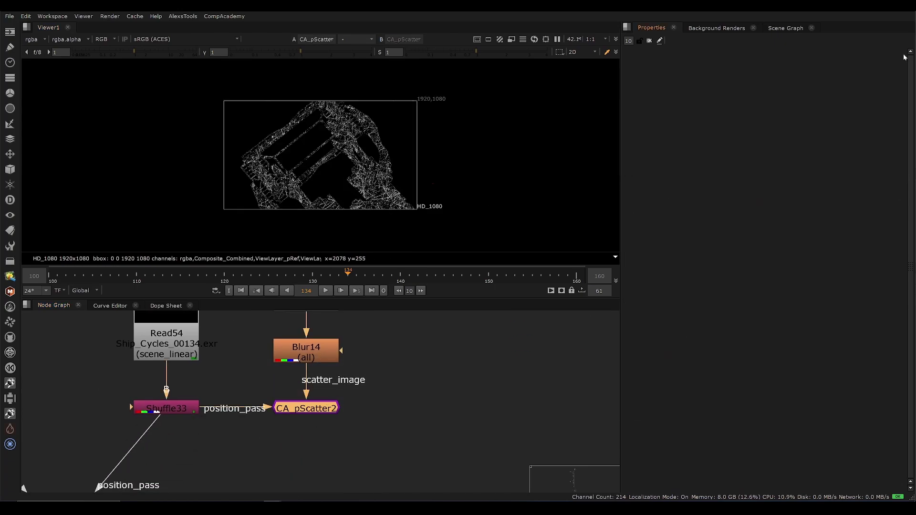
scroll(382, 188, up, 3)
key(space)
key(space)
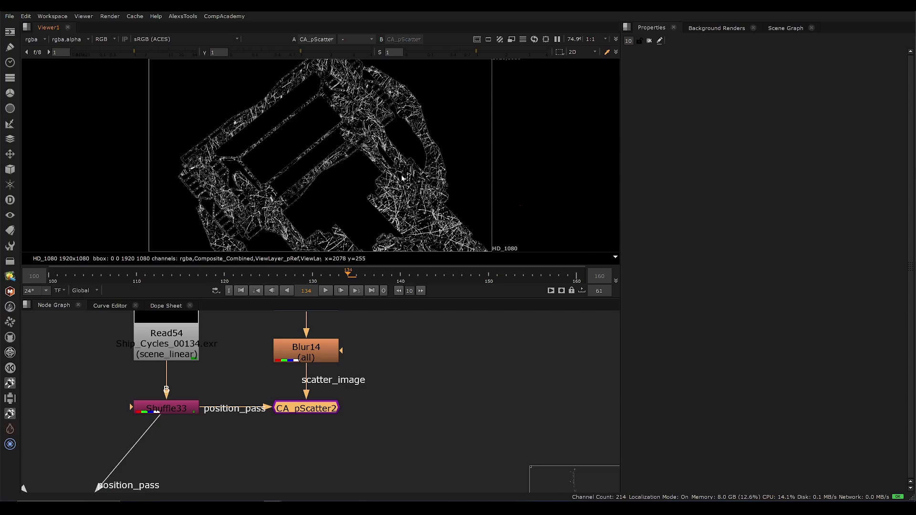
- Display the Shuffle33 output to examine the ship's position pass
scroll(377, 405, down, 3)
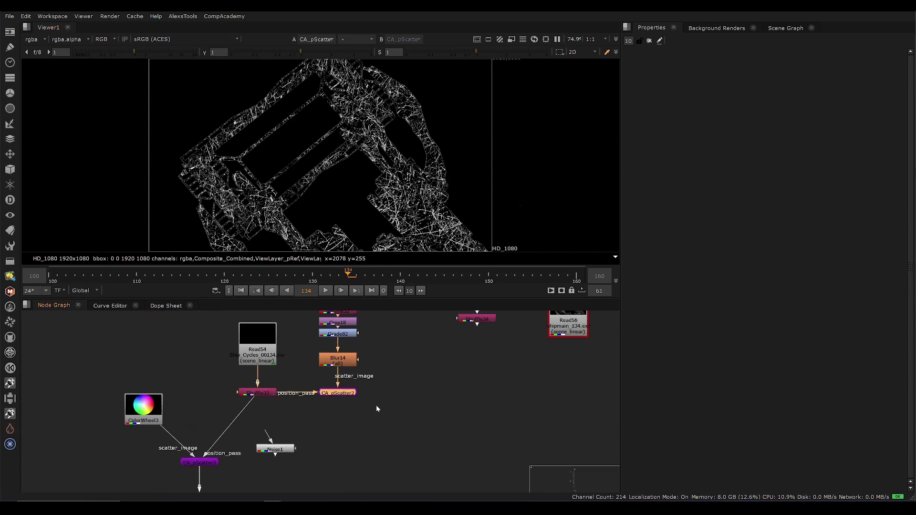
middle_drag(376, 405, 356, 451)
scroll(299, 425, up, 3)
middle_drag(291, 411, 394, 359)
click(305, 391)
key(1)
click(358, 428)
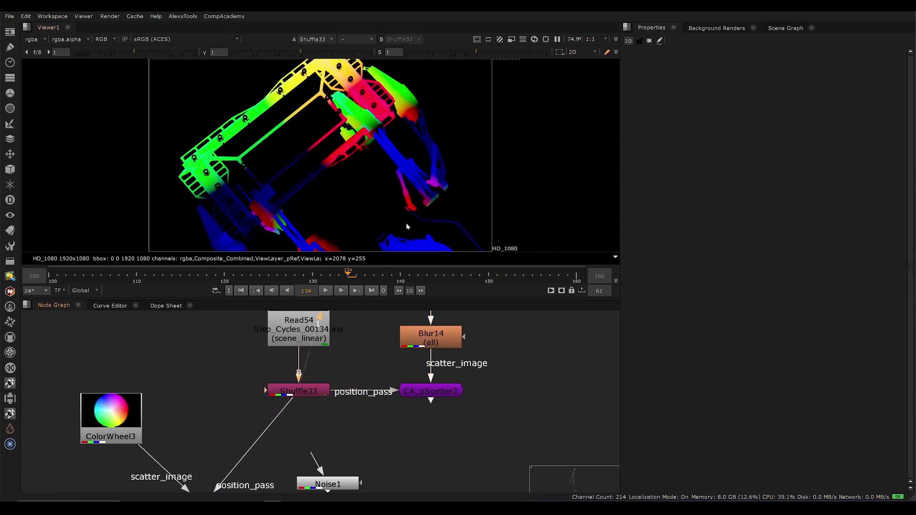
- Display the Shuffle34 output under the ship_cycles node
middle_drag(515, 364, 282, 438)
scroll(283, 438, down, 3)
key(space)
middle_drag(399, 393, 479, 335)
drag(505, 295, 437, 327)
key(space)
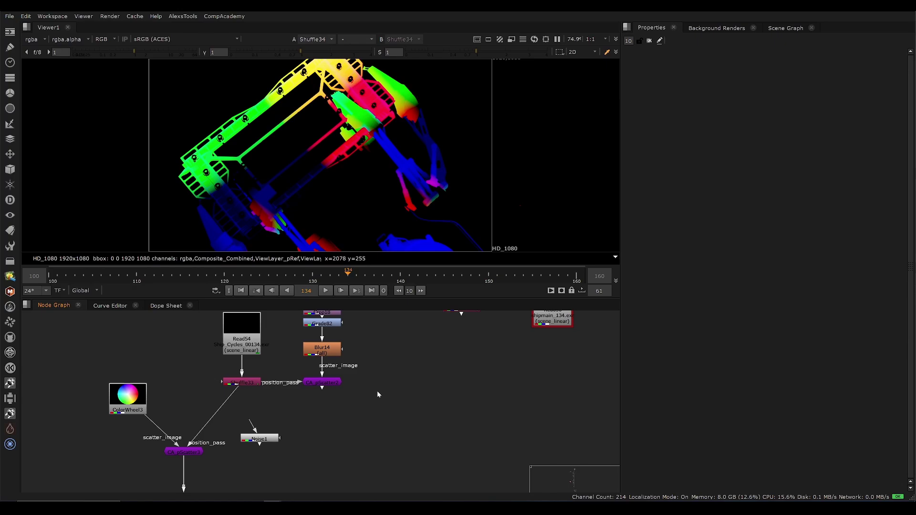
key(1)
- Add a Grade node below Shuffle34, connect CA_pScatter2 as its mask, and display the result
key(g)
drag(433, 384, 425, 462)
key(1)
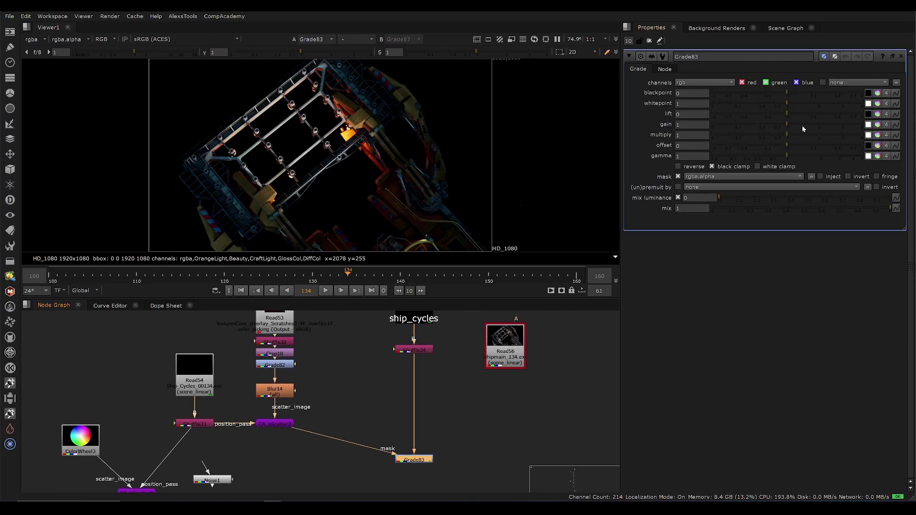
- Set Grade83's gain to 1.72 and multiply to 1.34 while inspecting the scratches on the ship
drag(803, 125, 830, 125)
scroll(384, 201, up, 3)
scroll(416, 199, up, 2)
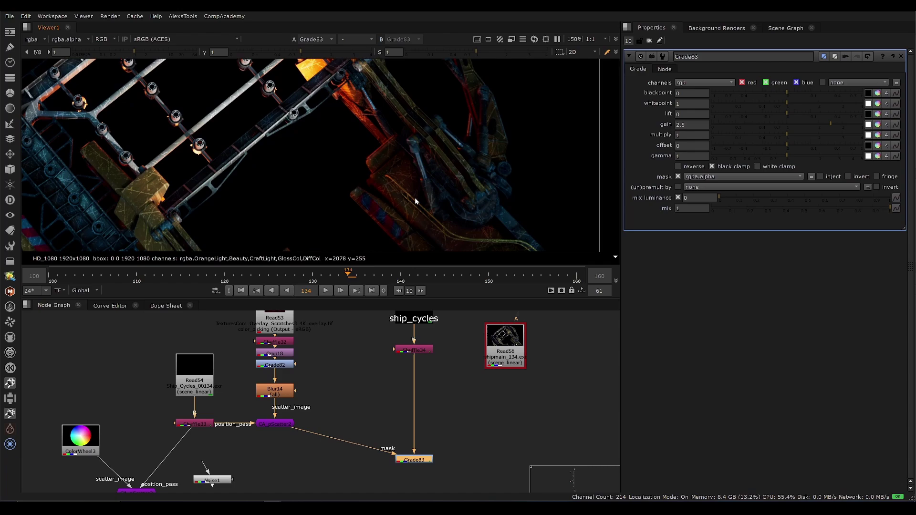
click(781, 135)
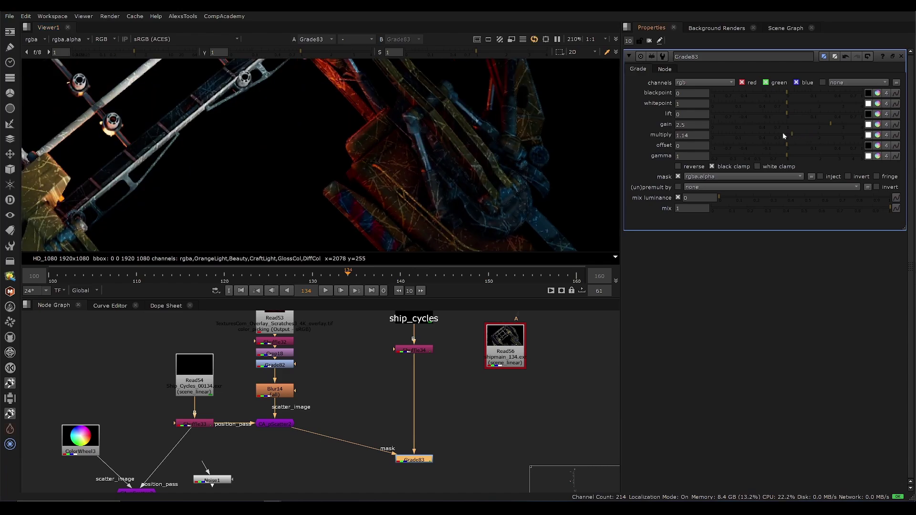
click(811, 124)
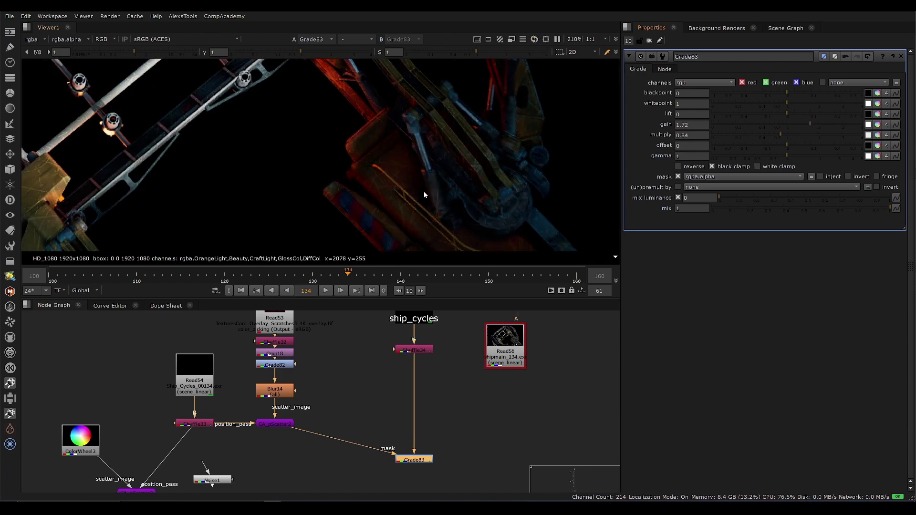
key(f)
drag(457, 417, 340, 482)
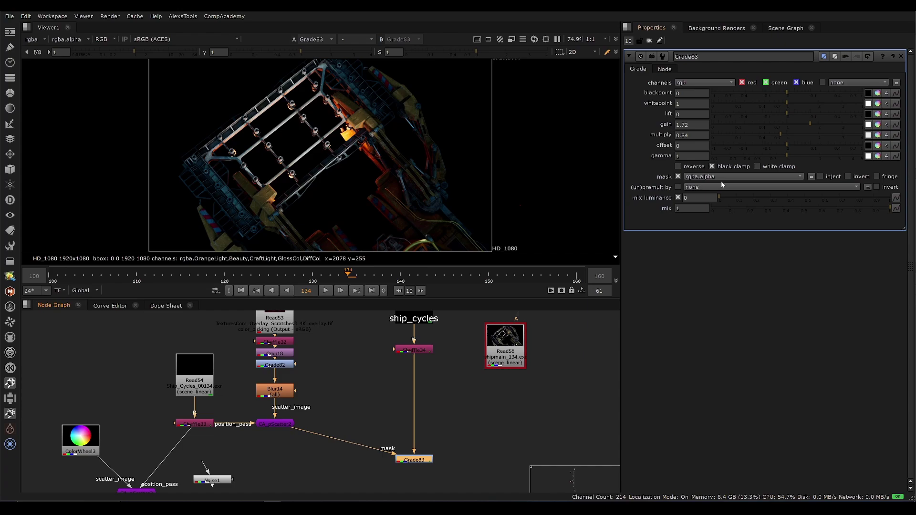
click(799, 136)
- Display the CA_pScatter2 output again to compare the scratch pattern used as the Grade's mask
middle_drag(346, 399, 402, 368)
drag(403, 368, 290, 442)
key(1)
click(350, 404)
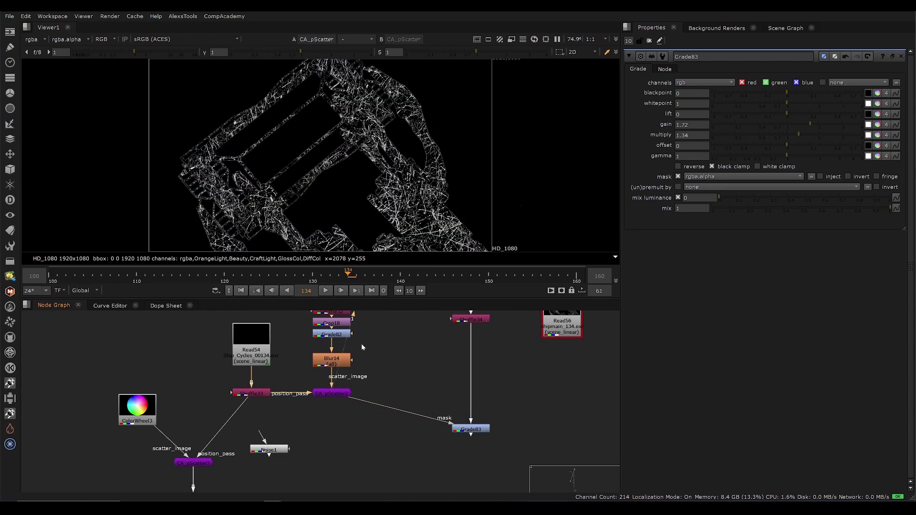
middle_drag(388, 386, 414, 352)
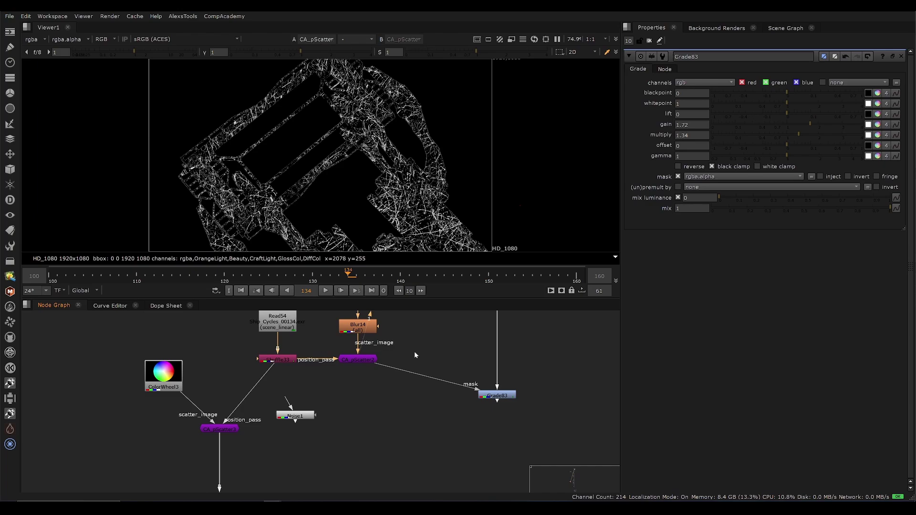
drag(385, 335, 351, 379)
middle_drag(390, 418, 339, 373)
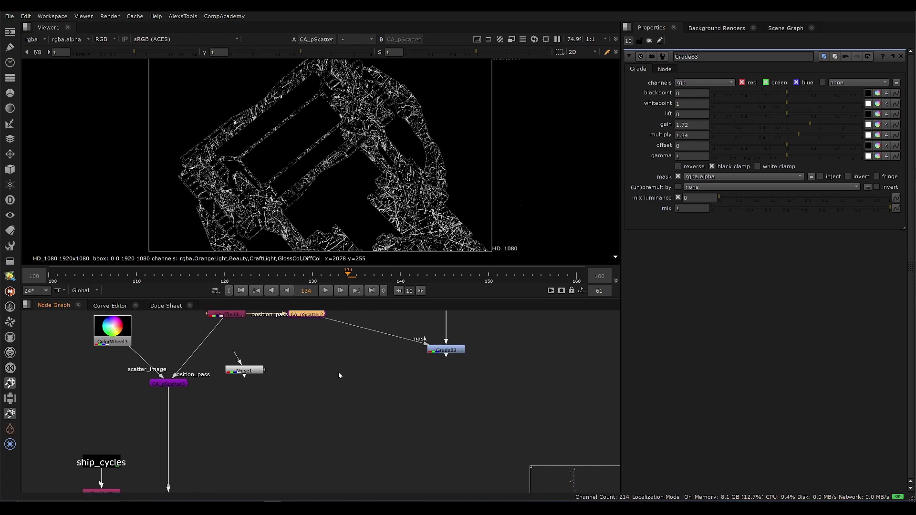
- Look through the full node graph and locate the BlinkScript4 branch feeding pScatter_V1
scroll(297, 366, down, 6)
middle_drag(319, 343, 290, 403)
key(space)
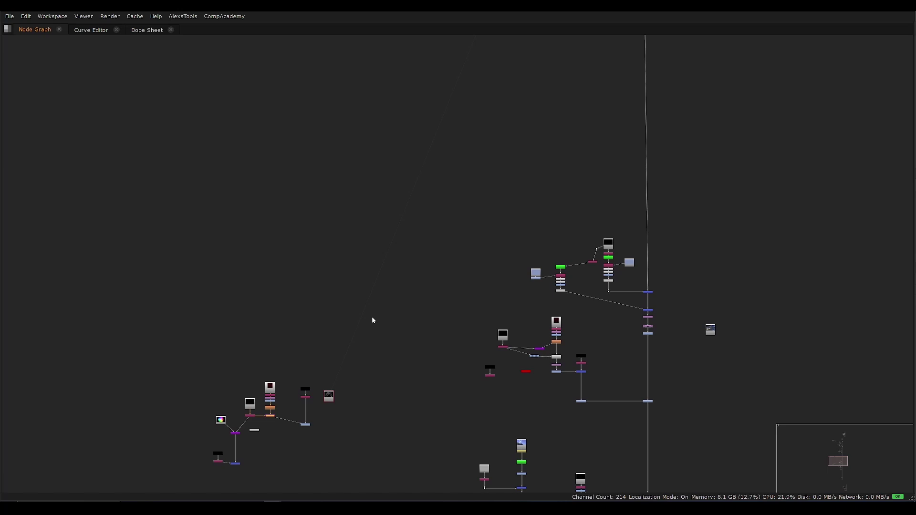
scroll(372, 317, down, 5)
middle_drag(418, 292, 406, 383)
scroll(404, 385, up, 4)
middle_drag(376, 170, 343, 345)
scroll(341, 345, down, 3)
middle_drag(341, 255, 358, 347)
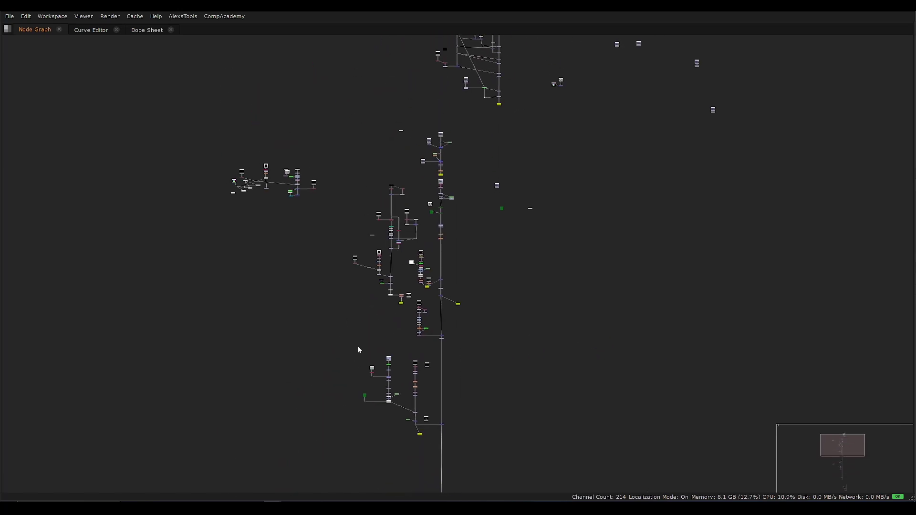
scroll(289, 191, up, 6)
scroll(376, 173, up, 6)
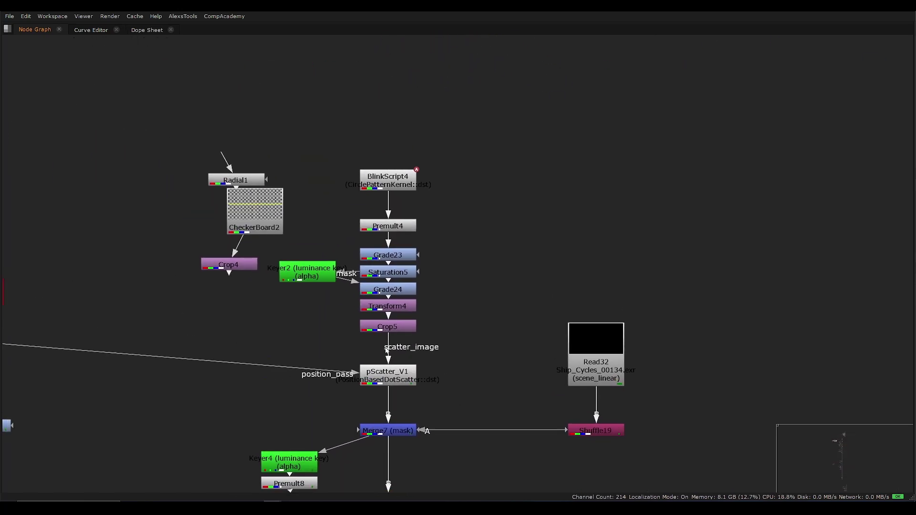
- Move the Radial1, CheckerBoard2 and Crop4 nodes away, above and beside the BlinkScript4 branch
drag(311, 163, 215, 276)
middle_drag(267, 281, 277, 362)
drag(291, 285, 608, 137)
scroll(466, 226, down, 3)
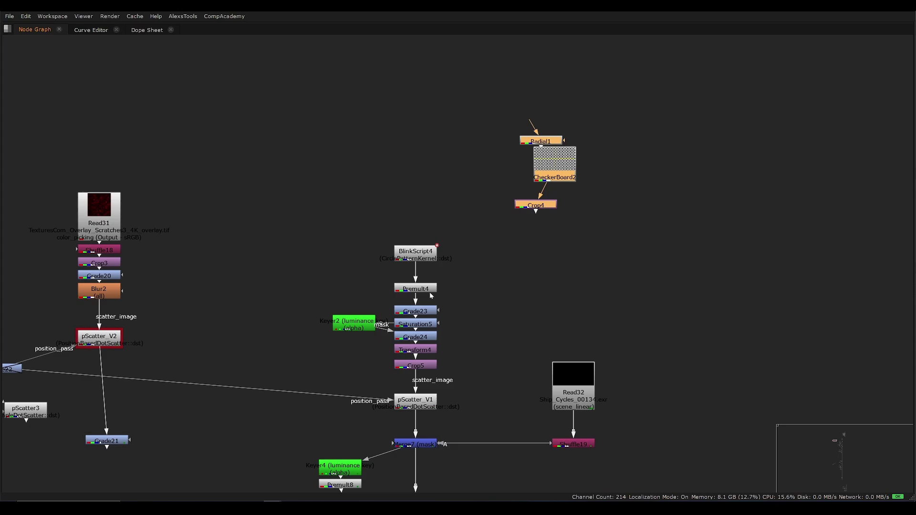
- Display the pScatter_V1 output, switch to its Crop5 source image, and play back the animated pattern
key(space)
click(420, 397)
key(1)
click(410, 363)
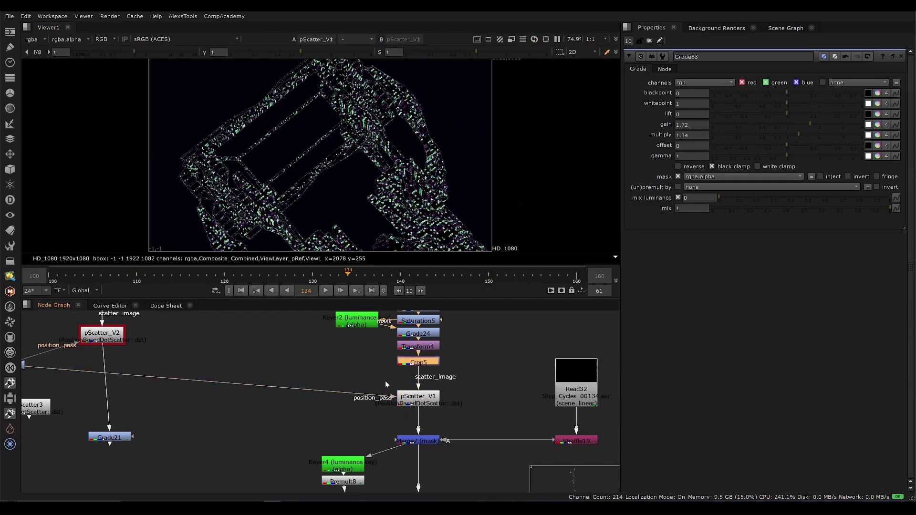
key(1)
key(l)
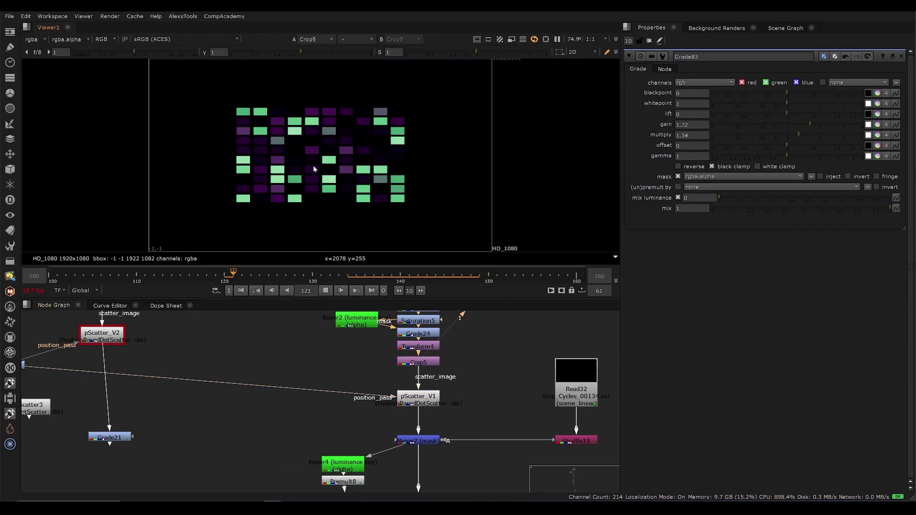
- Play back the pScatter_V1 output, move to frame 138, and stop playback
click(419, 396)
key(1)
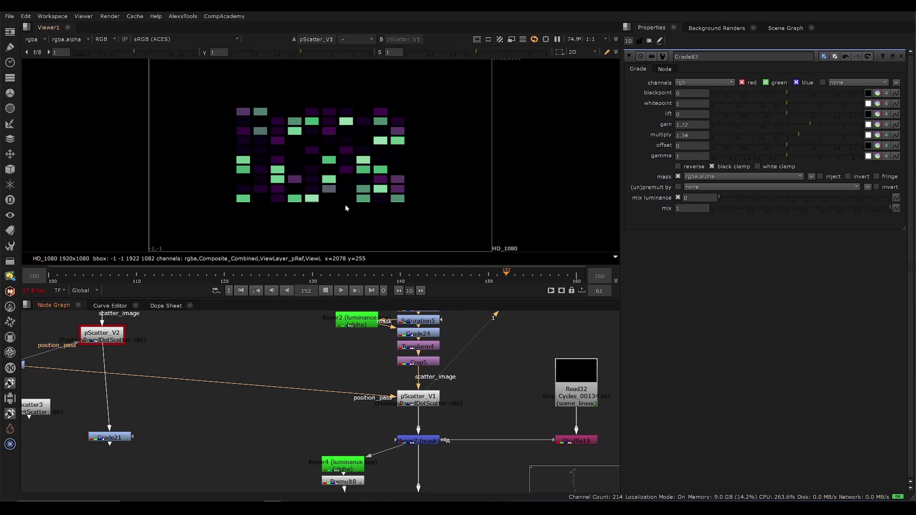
middle_drag(478, 381, 460, 355)
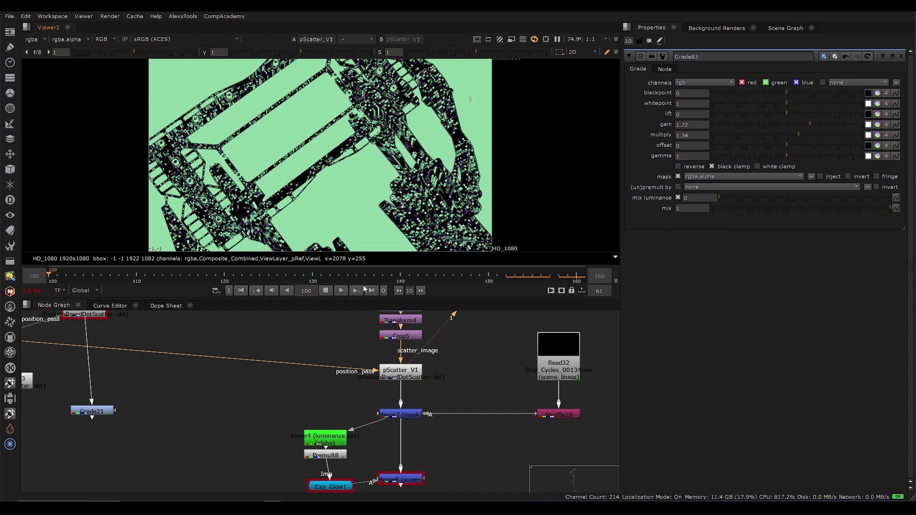
drag(418, 276, 383, 279)
click(328, 292)
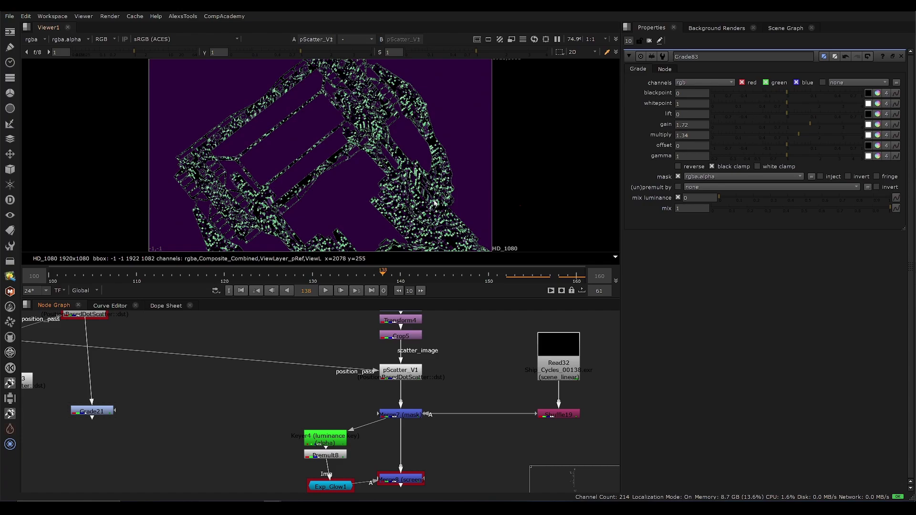
- Inspect the scattered rectangles on the ship up close and fit the full frame back in the viewer
click(386, 414)
scroll(403, 193, up, 5)
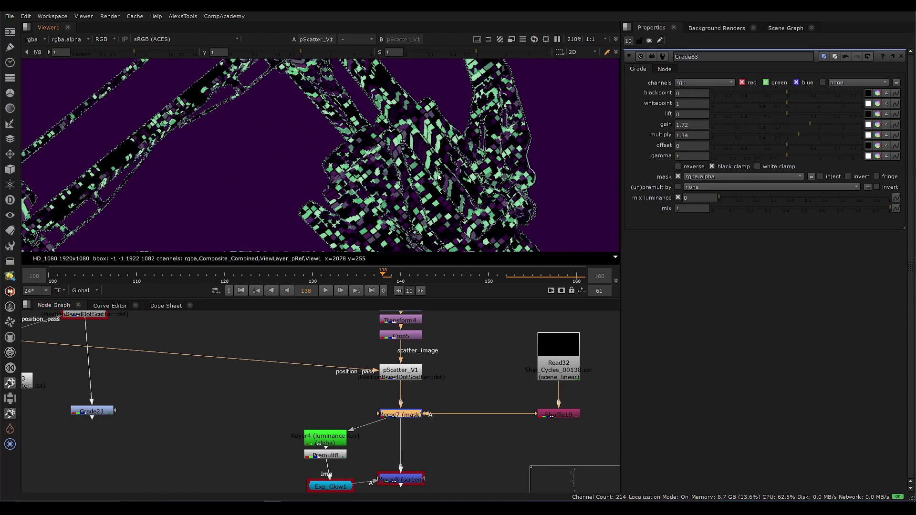
key(f)
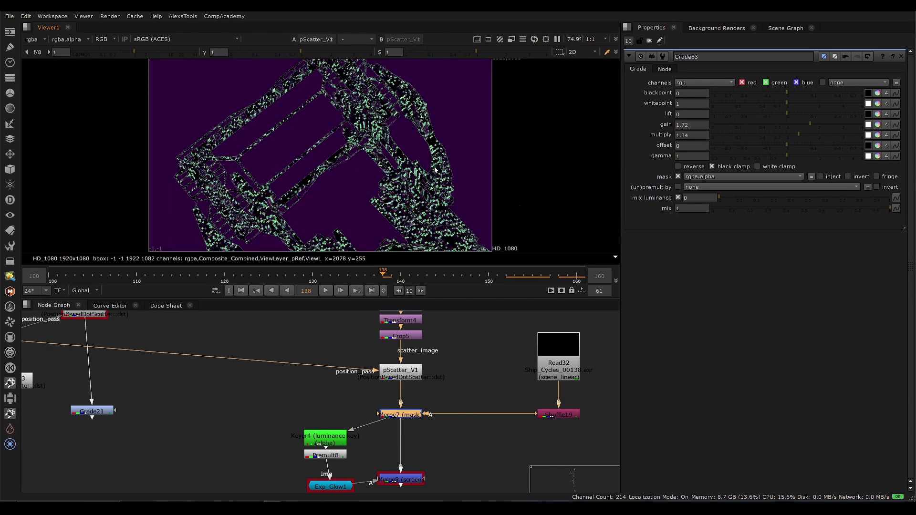
middle_drag(421, 196, 404, 196)
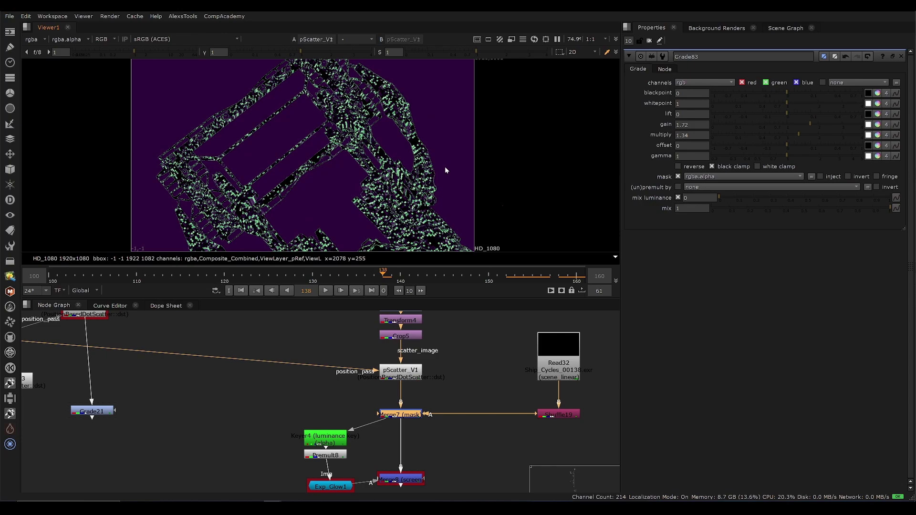
- Resume playback and display the Merge7 output to see the animated pattern masked to the ship
key(l)
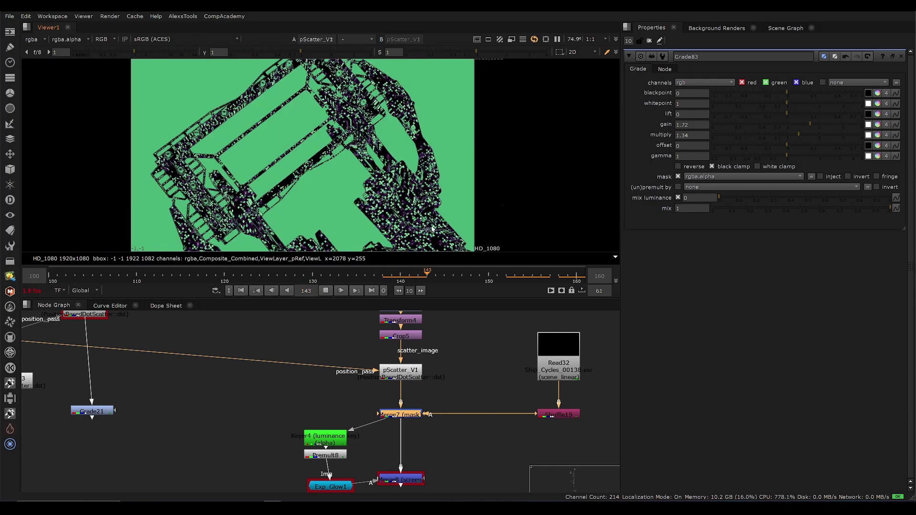
key(1)
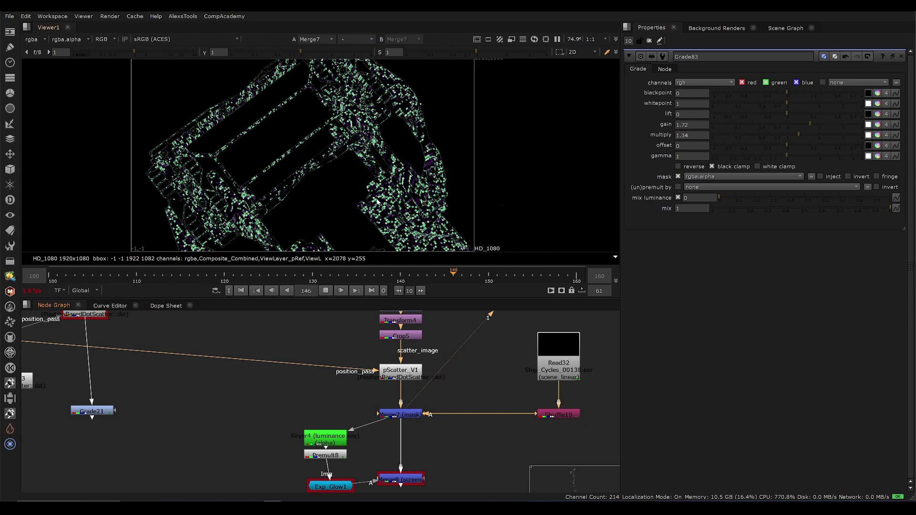
middle_drag(414, 403, 410, 351)
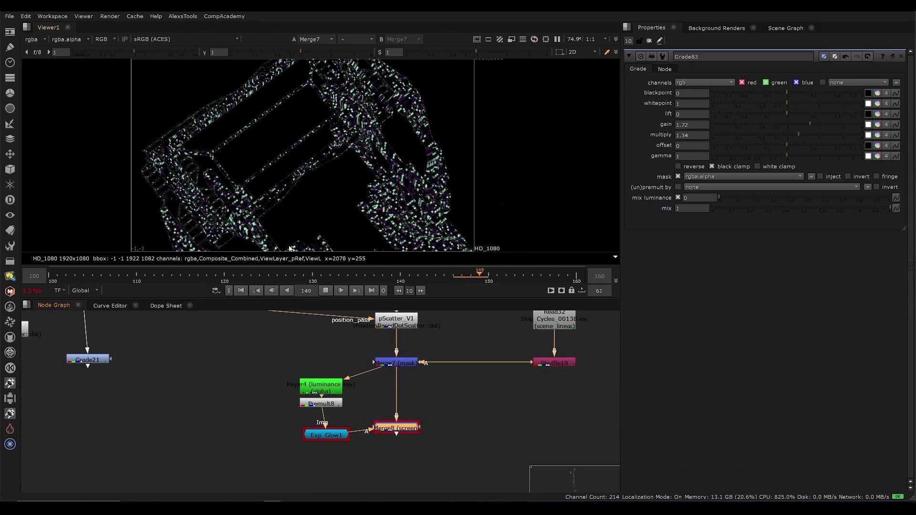
- Replay the Merge7 output from around frames 129 to 132 to review the animated pattern on the ship
click(332, 274)
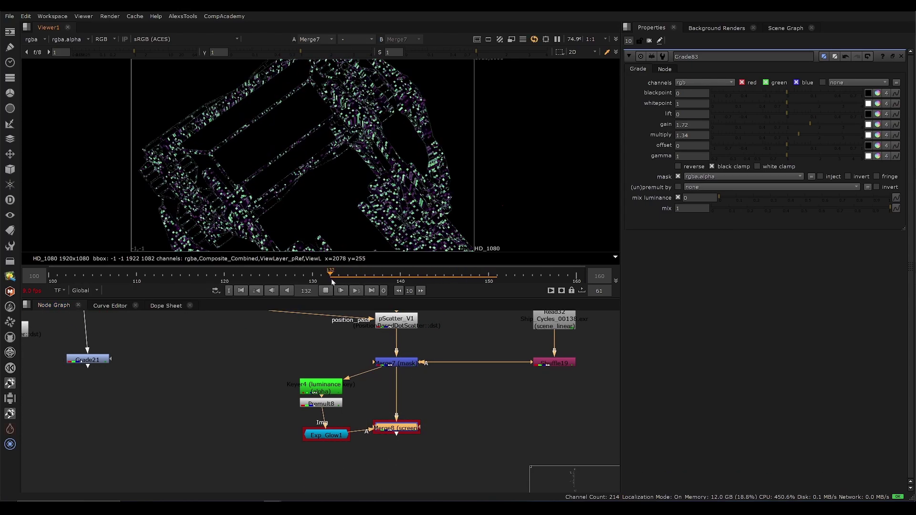
drag(332, 281, 312, 283)
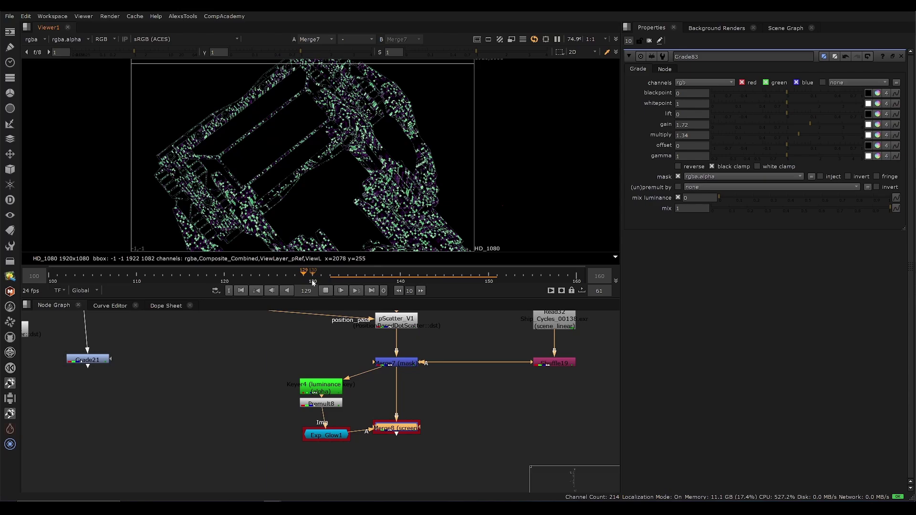
click(312, 283)
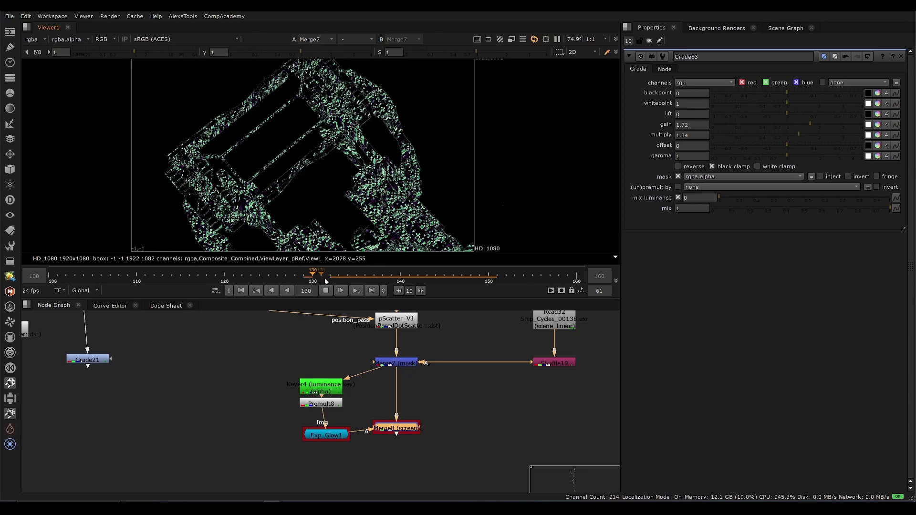
drag(337, 283, 325, 279)
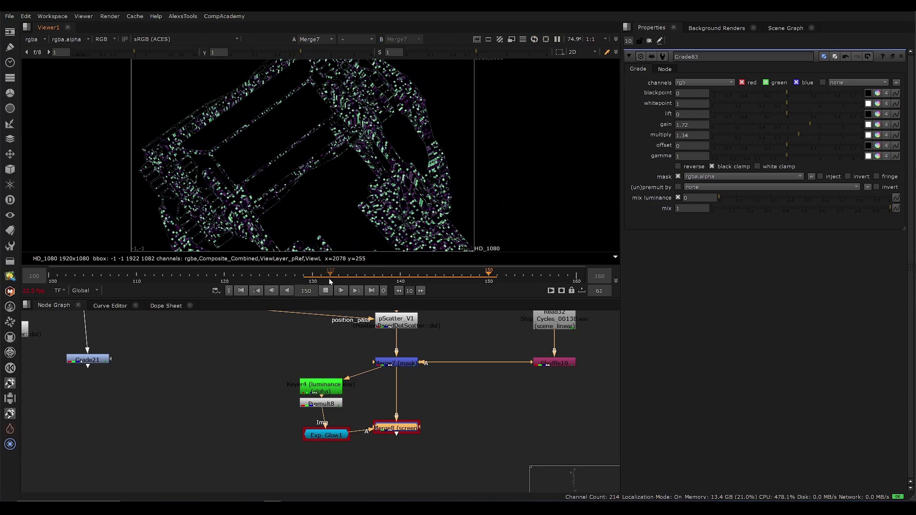
- Display the Merge8 output with the glow and go to frame 131
click(329, 291)
key(1)
click(321, 282)
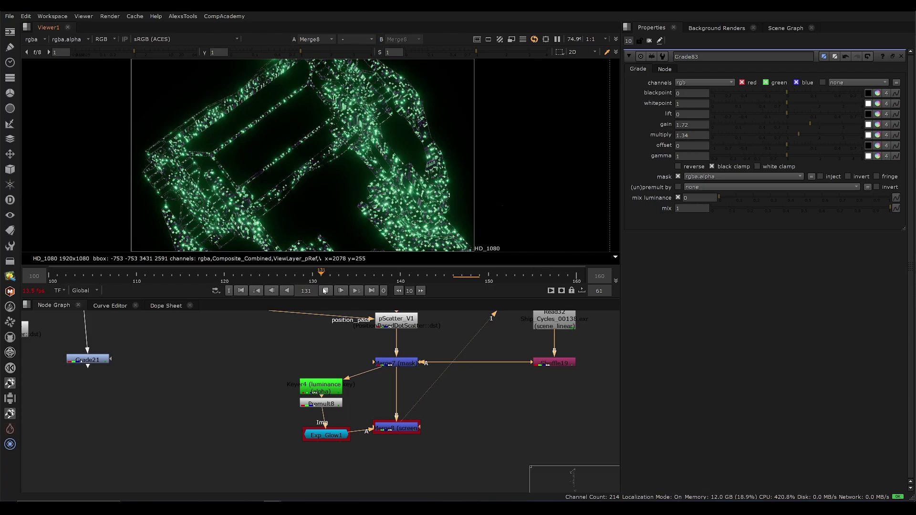
- Switch the viewer back to the Merge7 output, replay it from frame 131, and stop playback
drag(479, 336, 395, 367)
click(322, 279)
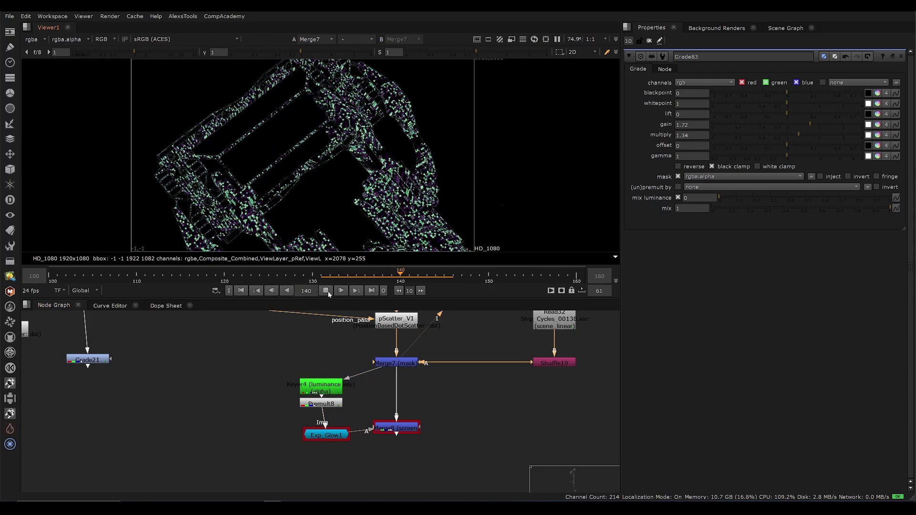
click(329, 292)
- Locate the ship_cycles branch and its scratch-overlay CA_pScatter setup in the node graph
scroll(352, 391, down, 4)
key(space)
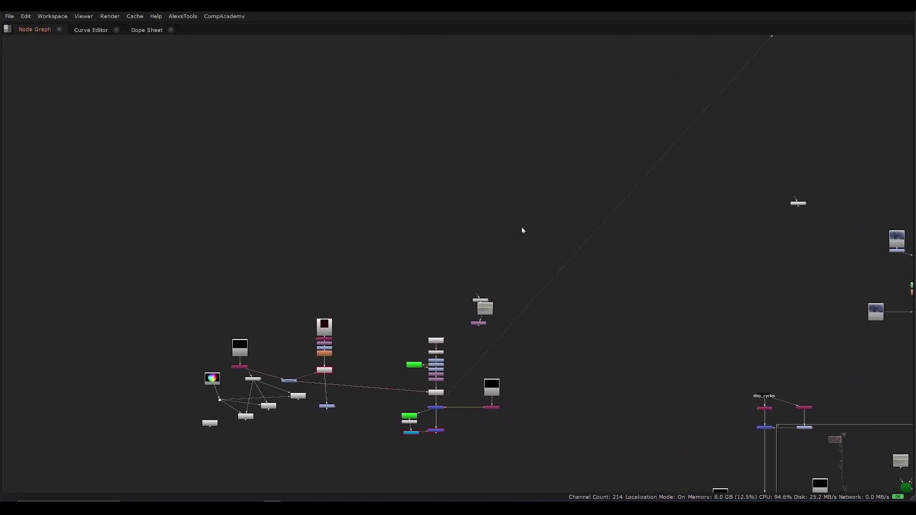
middle_drag(445, 254, 457, 226)
scroll(457, 225, down, 6)
middle_drag(367, 270, 360, 133)
middle_drag(436, 349, 428, 139)
scroll(429, 139, down, 2)
scroll(423, 266, up, 2)
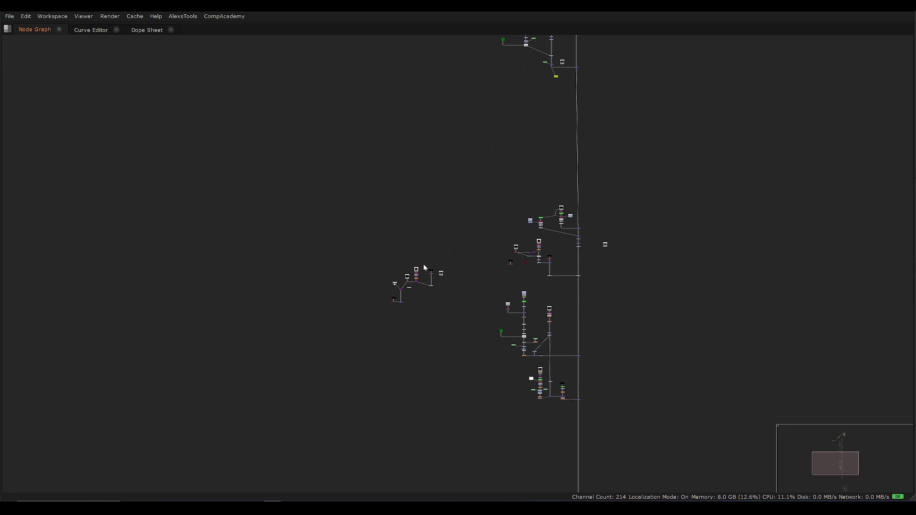
scroll(425, 268, up, 8)
key(space)
middle_drag(414, 382, 355, 419)
click(348, 422)
middle_drag(407, 360, 465, 410)
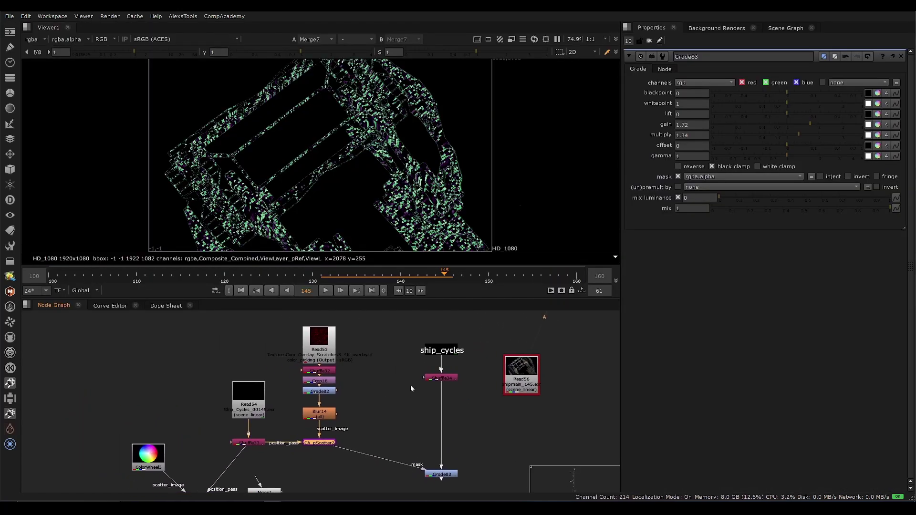